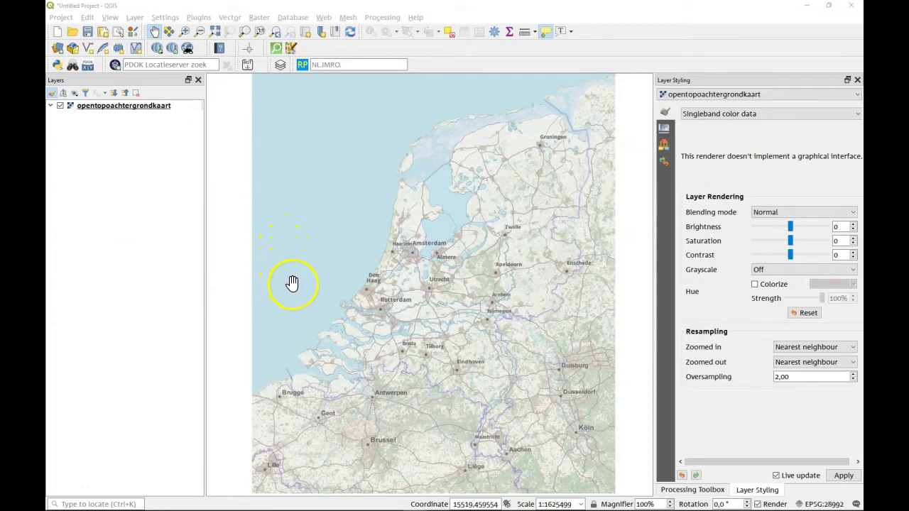
Zoom in on Delft and centre the TU Delft campus at about 1:6350
scroll(362, 316, "up", 2)
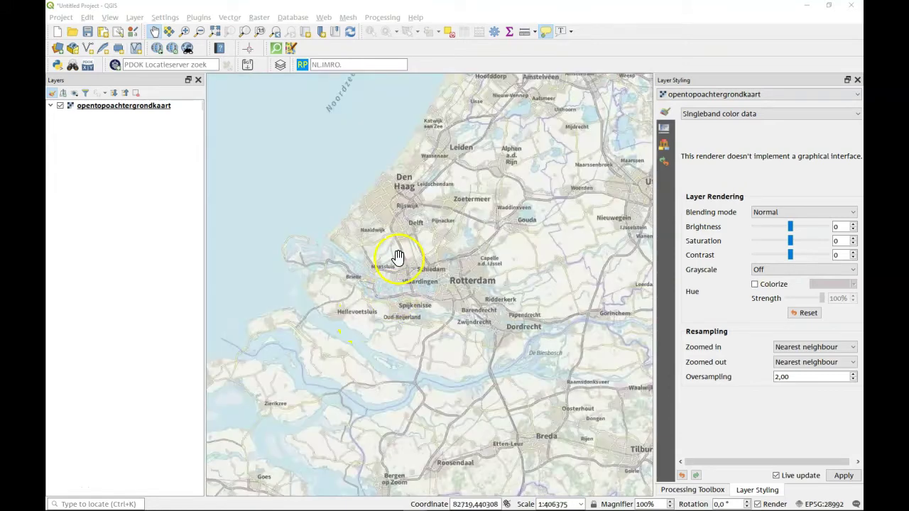
scroll(411, 214, "up", 5)
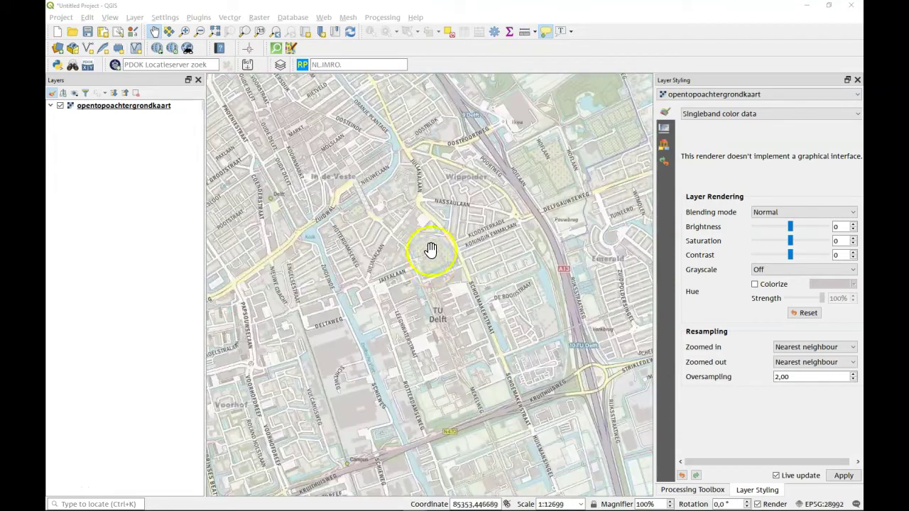
scroll(430, 331, "up", 1)
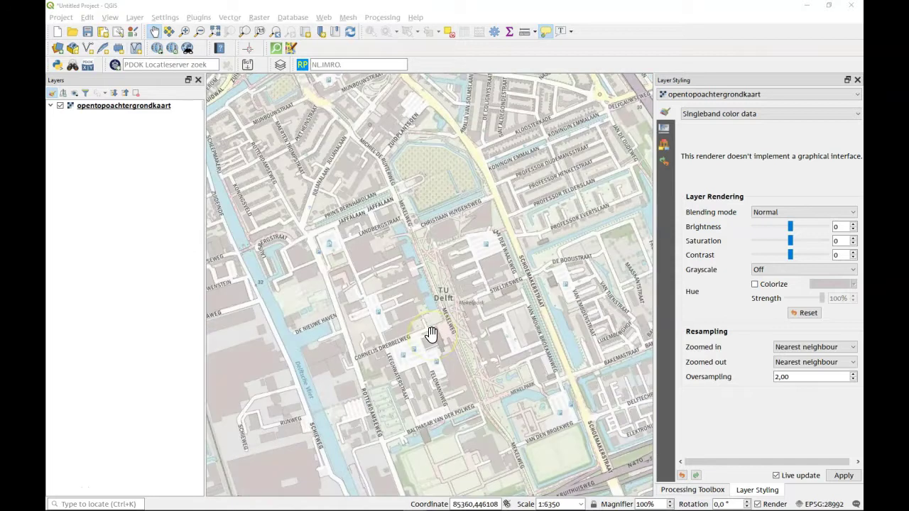
left_click_drag(432, 332, 462, 367)
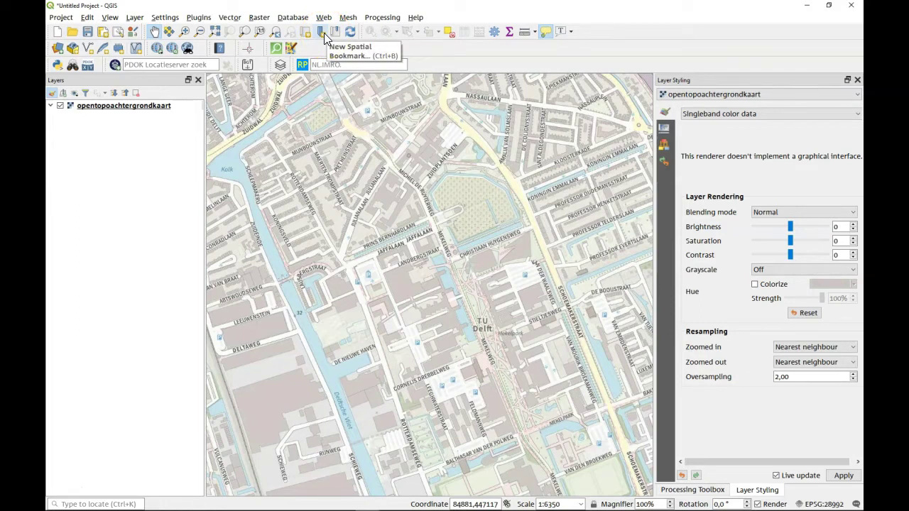
Save the current TU Delft view as a spatial bookmark named 'TU'
left_click(324, 32)
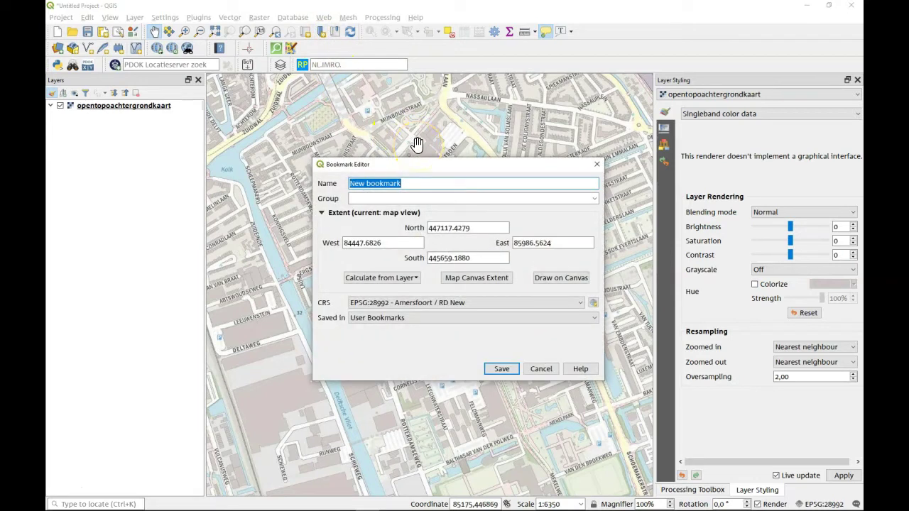
type("TU")
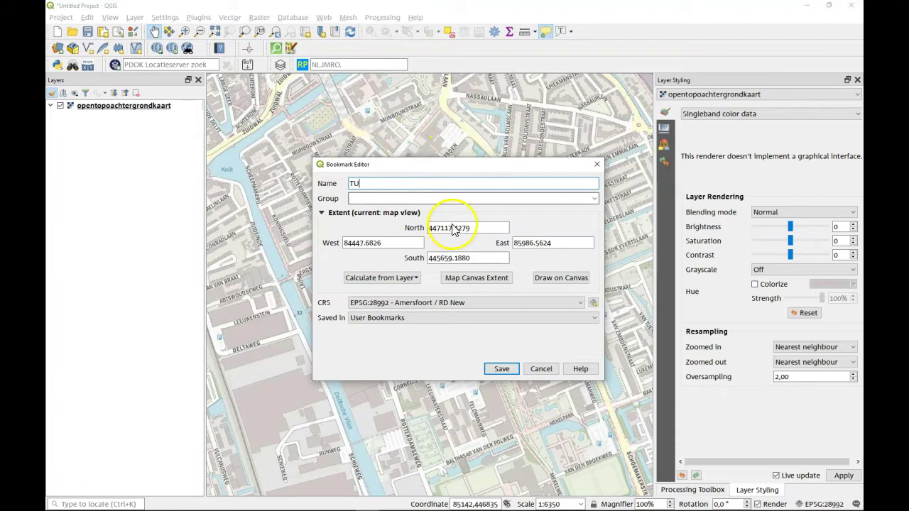
left_click(499, 367)
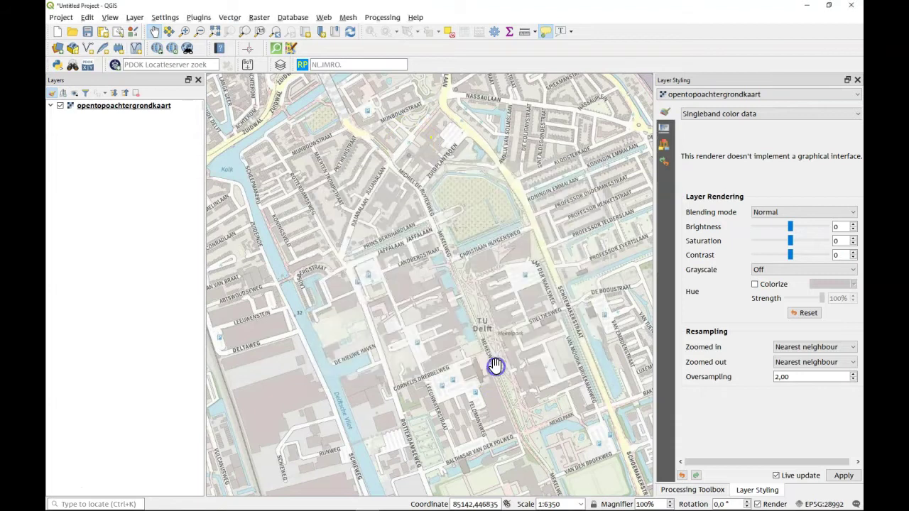
Show the spatial bookmarks and jump to Delft, GeoFort and Nederland, then back to TU
left_click(336, 32)
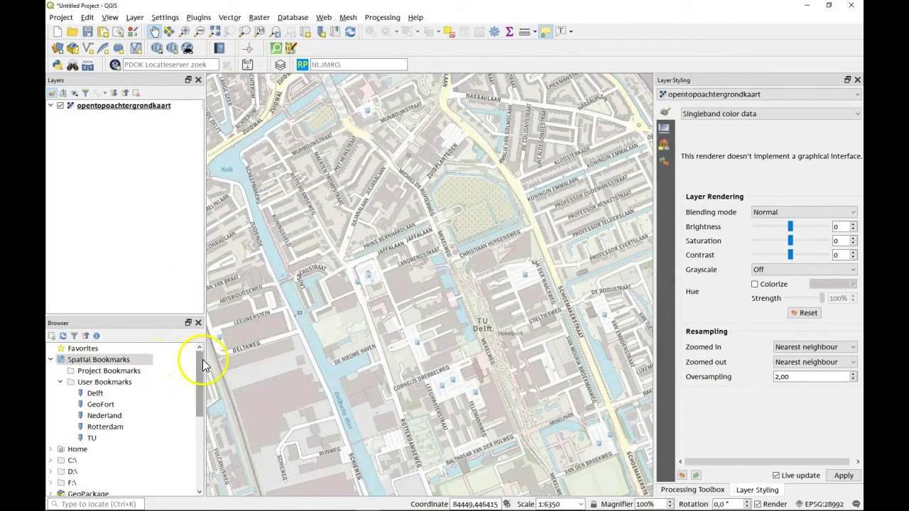
mouse_move(199, 362)
left_mouse_down()
mouse_move(194, 437)
mouse_move(194, 363)
left_mouse_up()
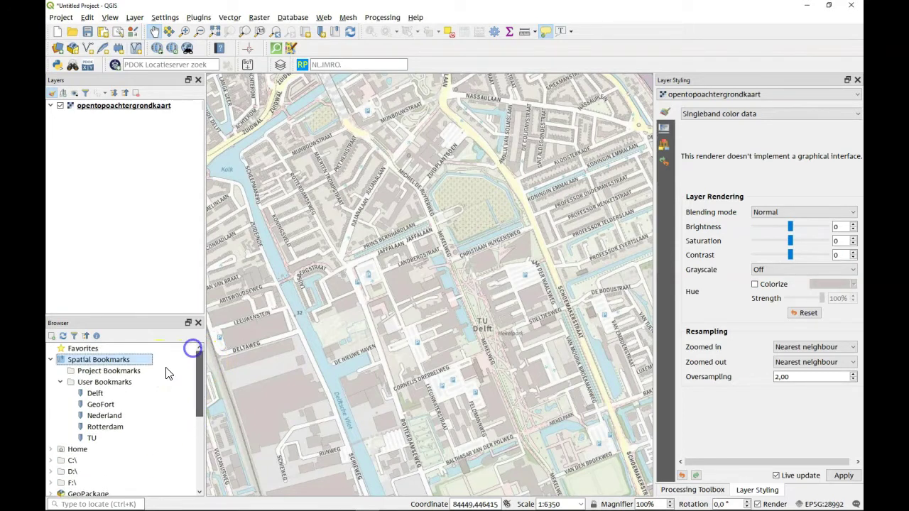
double_click(106, 395)
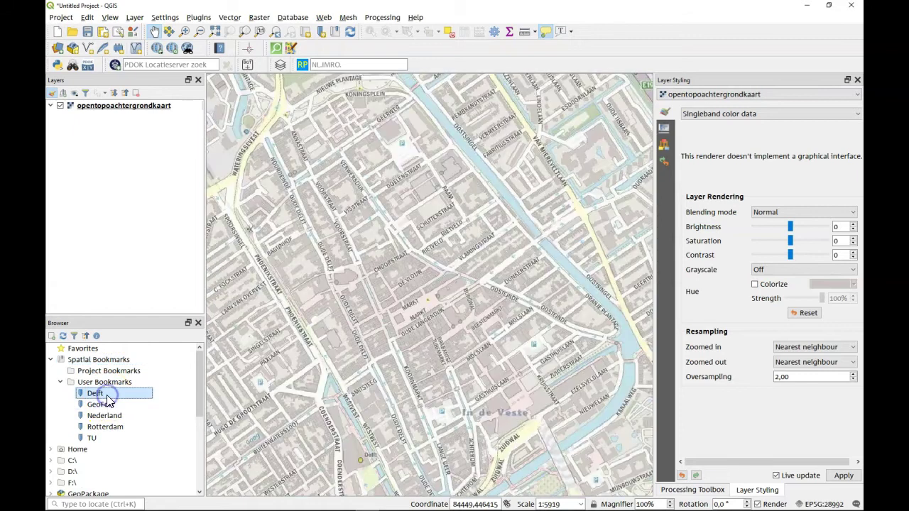
double_click(106, 403)
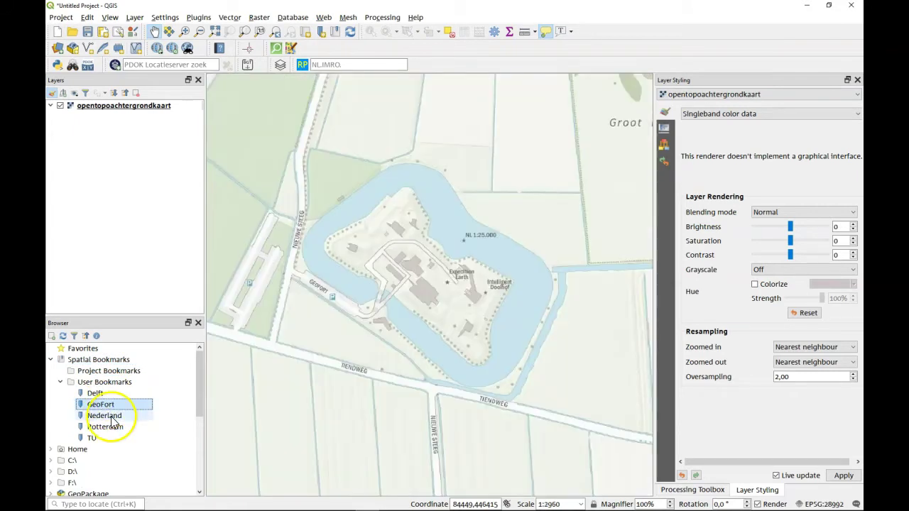
double_click(110, 417)
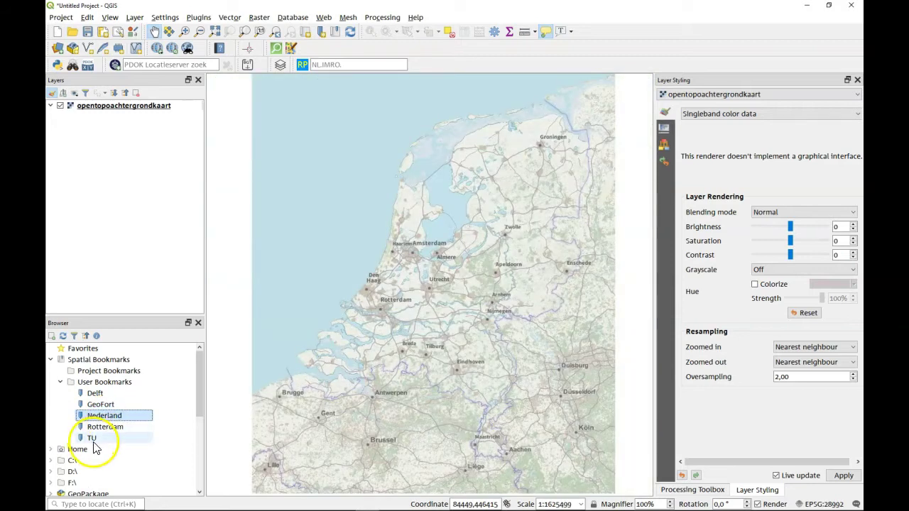
double_click(97, 440)
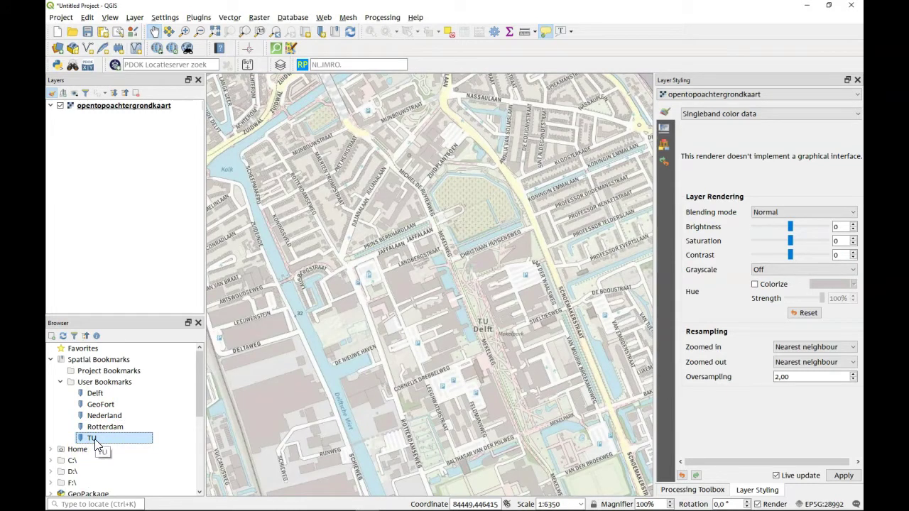
Zoom out to the western Netherlands at 1:406375, panning north to include Amsterdam
left_click(99, 395)
scroll(400, 253, "down", 2)
scroll(399, 254, "down", 3)
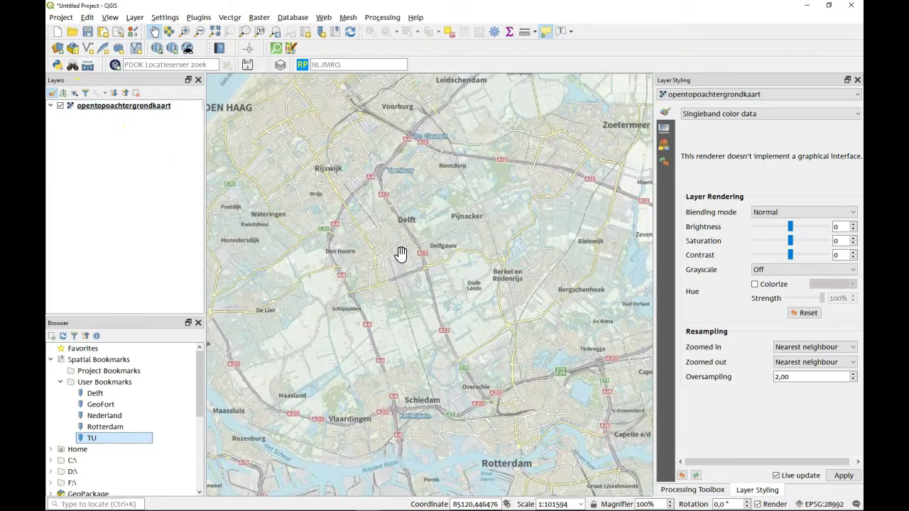
scroll(400, 253, "down", 1)
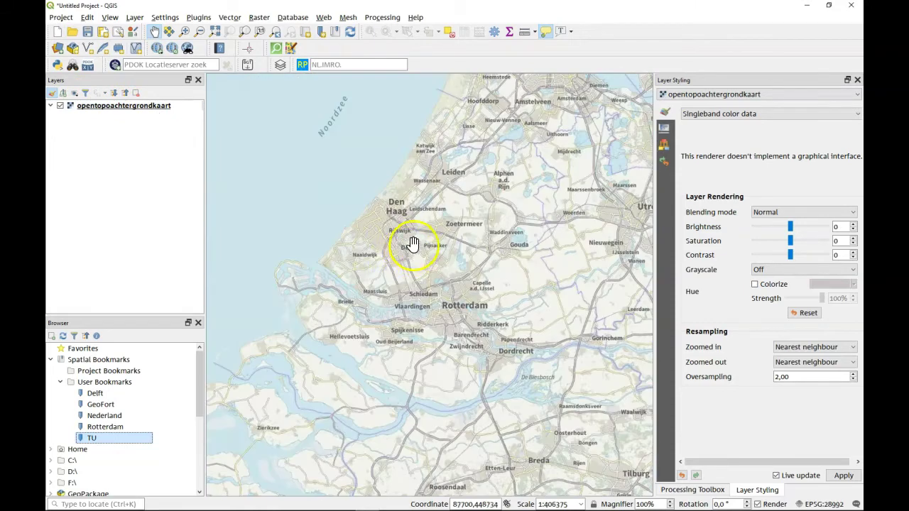
left_click_drag(411, 245, 351, 294)
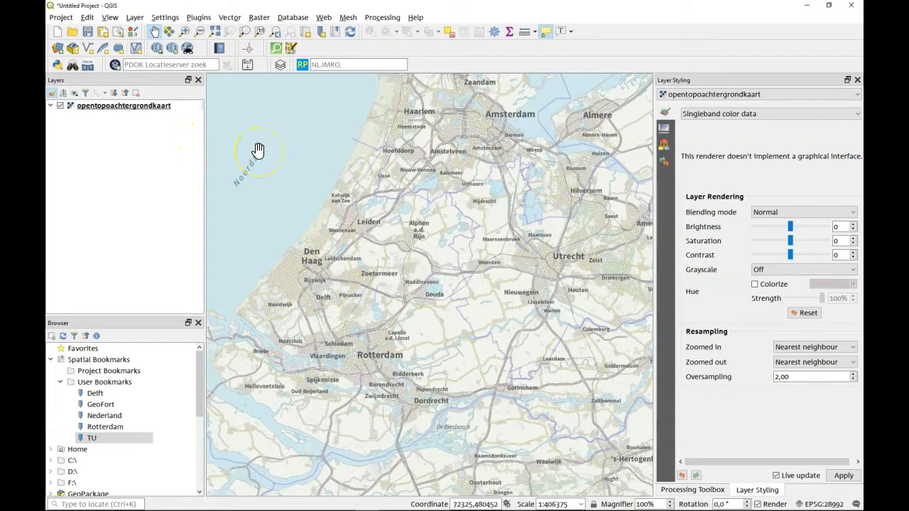
Load the Luchtfoto Actueel Ortho 25cm RGB aerial photo layer from PDOK Services
left_click(116, 66)
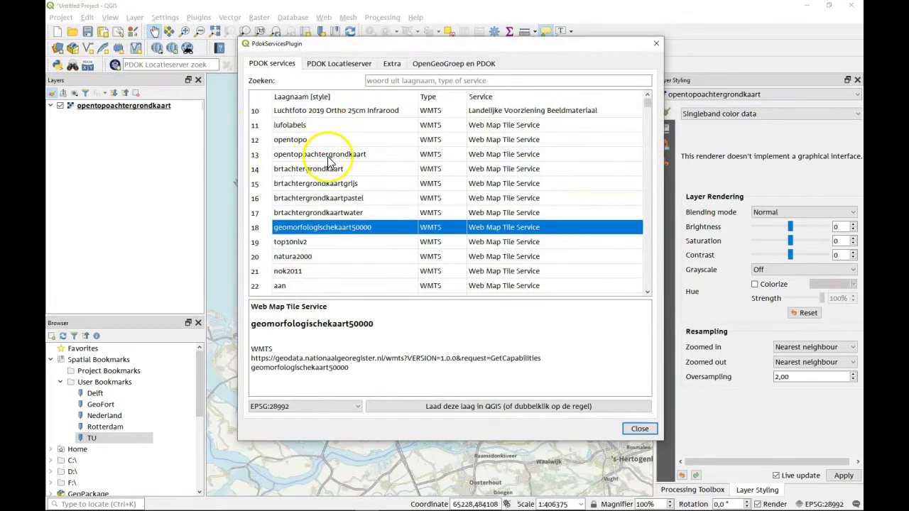
scroll(428, 181, "up", 3)
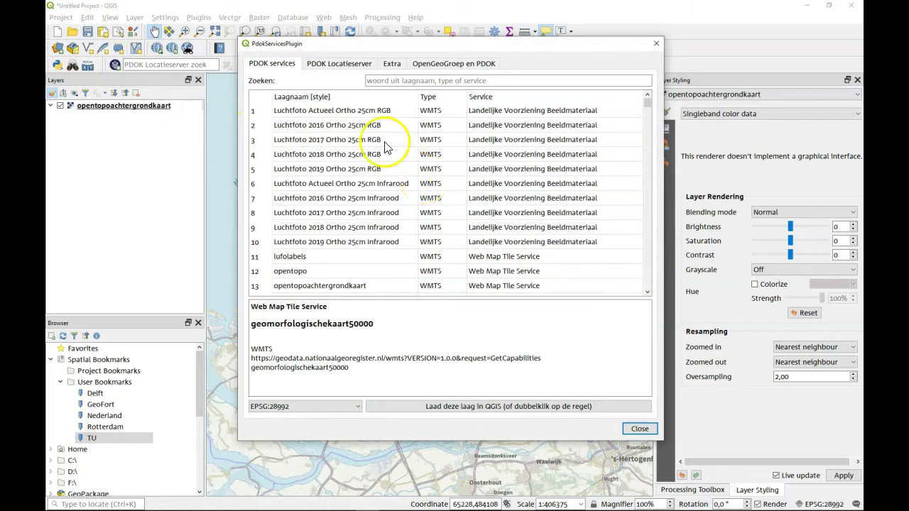
left_click(361, 173)
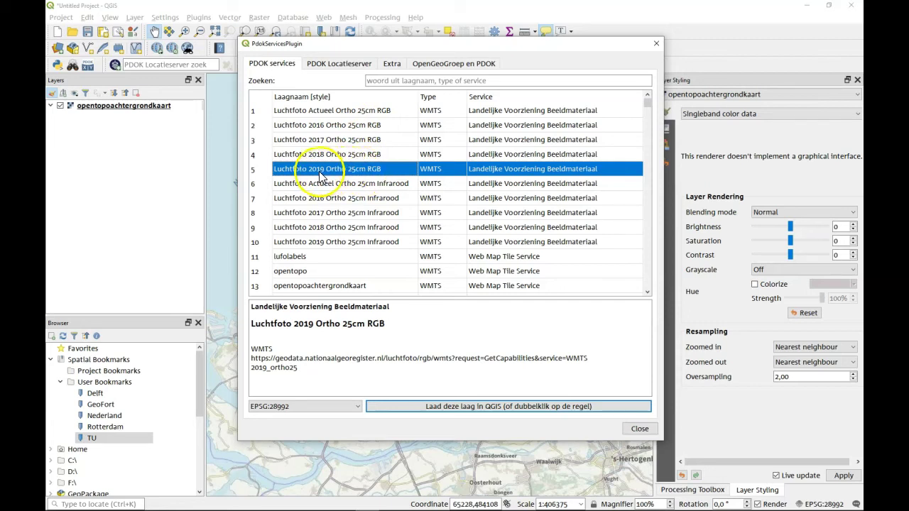
left_click(325, 111)
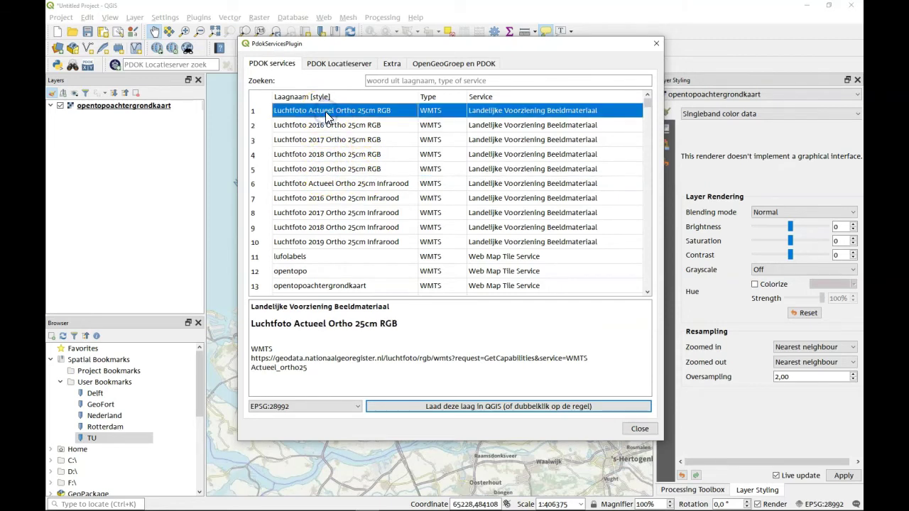
left_click(471, 407)
left_click(639, 429)
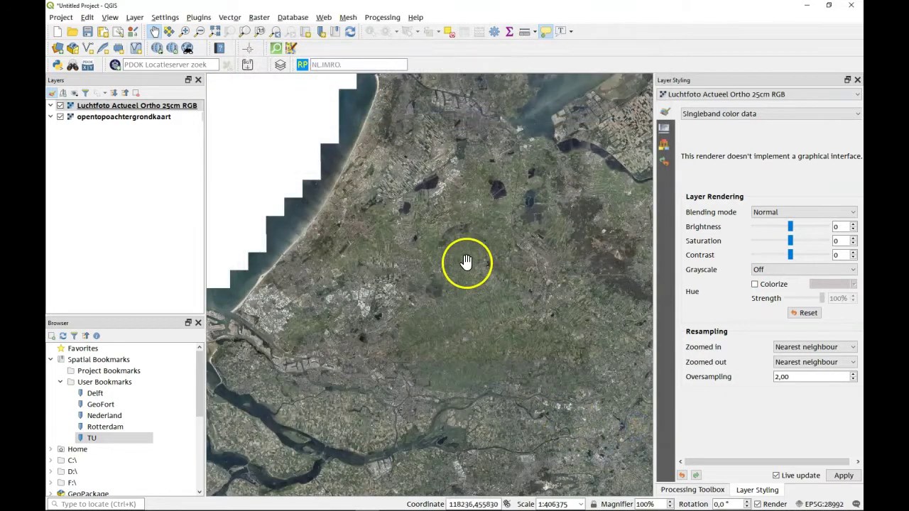
View the aerial photo at the TU bookmark and reopen the PDOK services list
left_click_drag(551, 227, 405, 324)
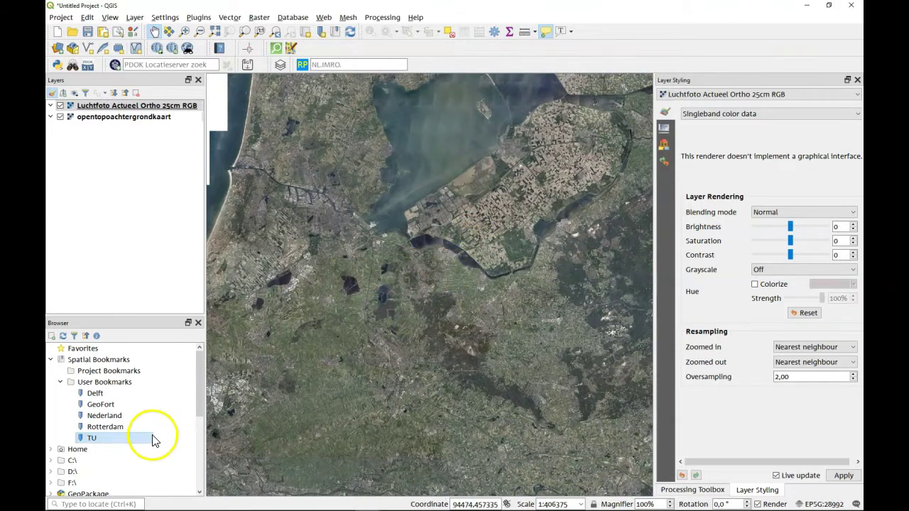
double_click(129, 440)
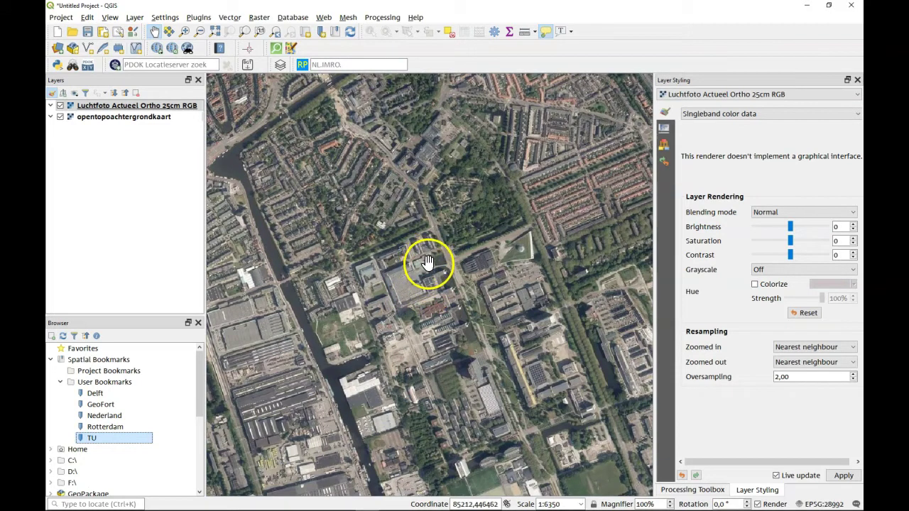
left_click(115, 65)
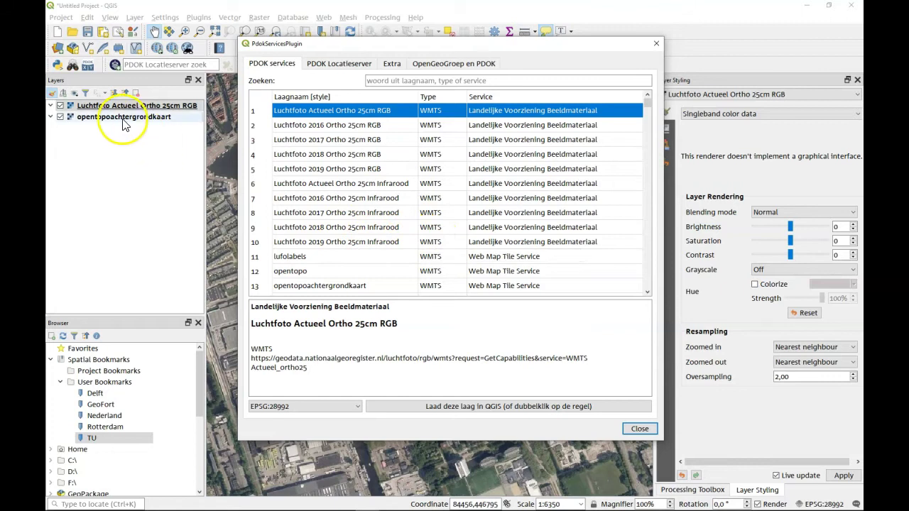
Load the brtachtergrondkaartgrijs grey basemap from the PDOK services list
scroll(330, 249, "down", 1)
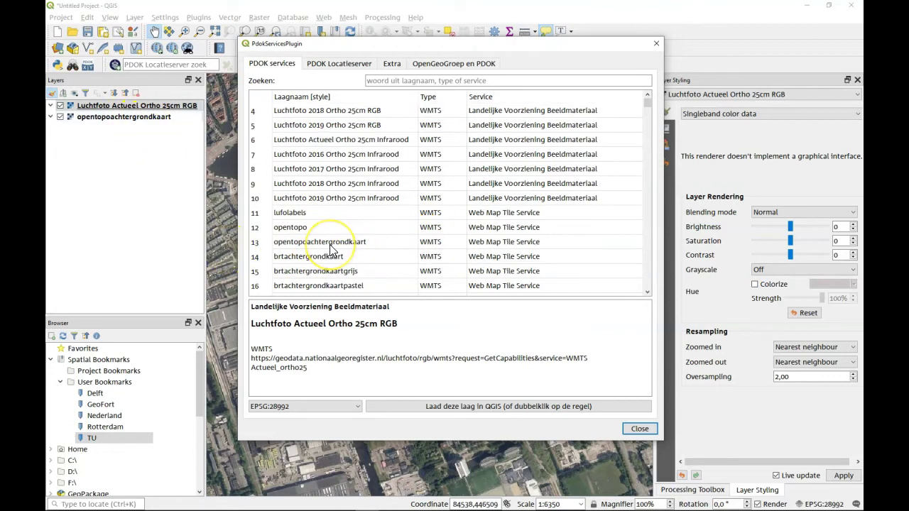
scroll(331, 248, "down", 1)
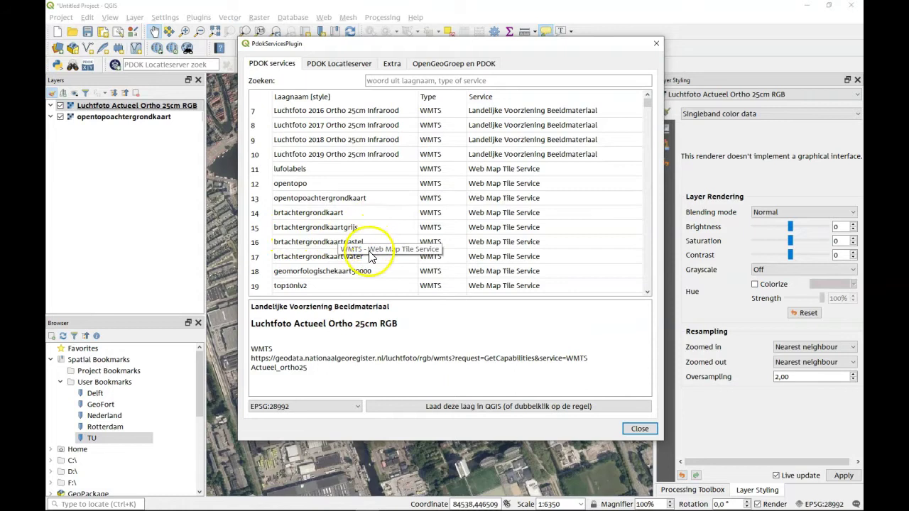
left_click(354, 227)
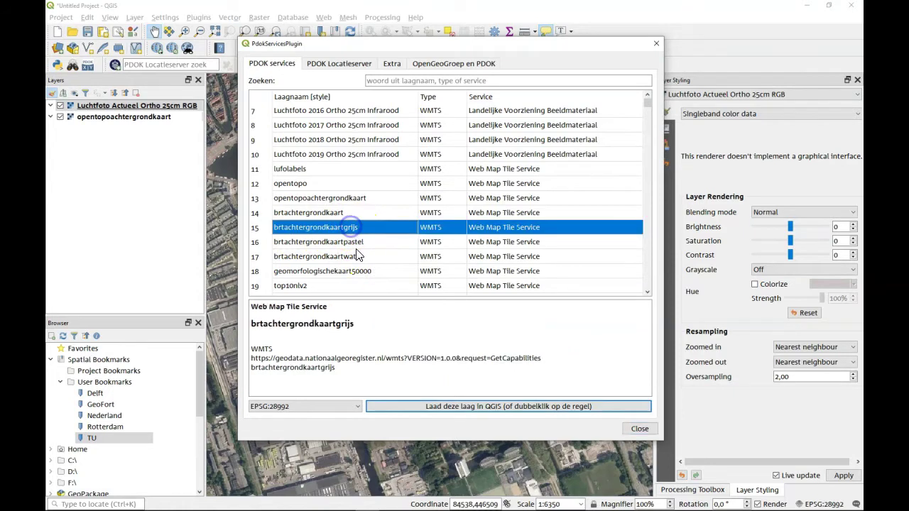
double_click(355, 233)
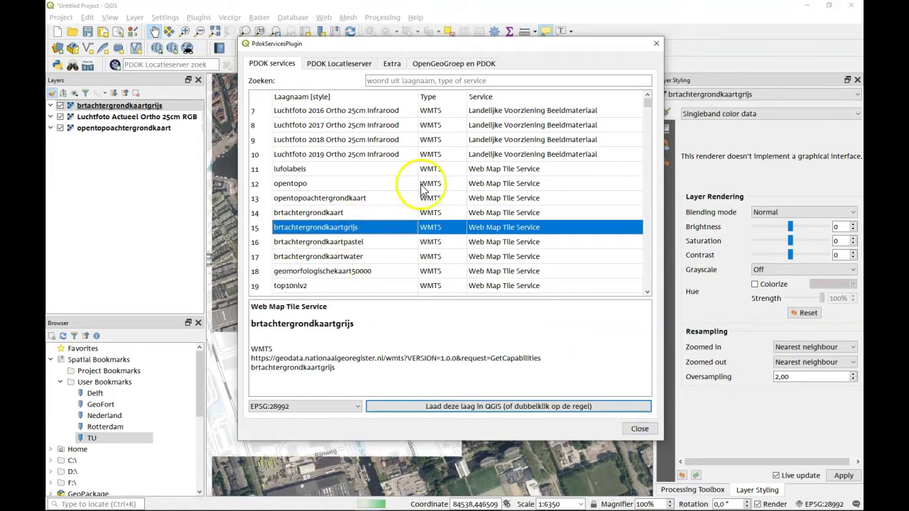
Close the PDOK list and pan the grey basemap around Cyclotronweg and Heertjeslaan
left_click(656, 44)
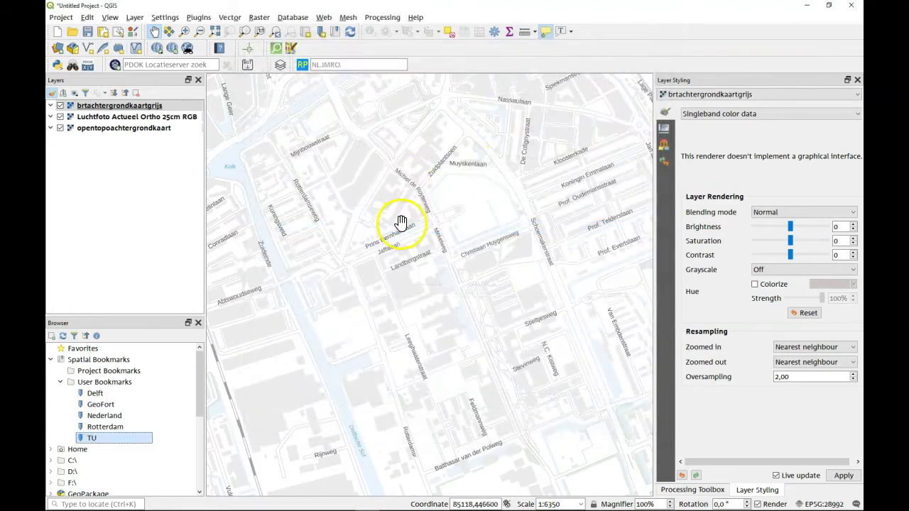
left_click_drag(517, 291, 381, 171)
left_click_drag(478, 290, 414, 199)
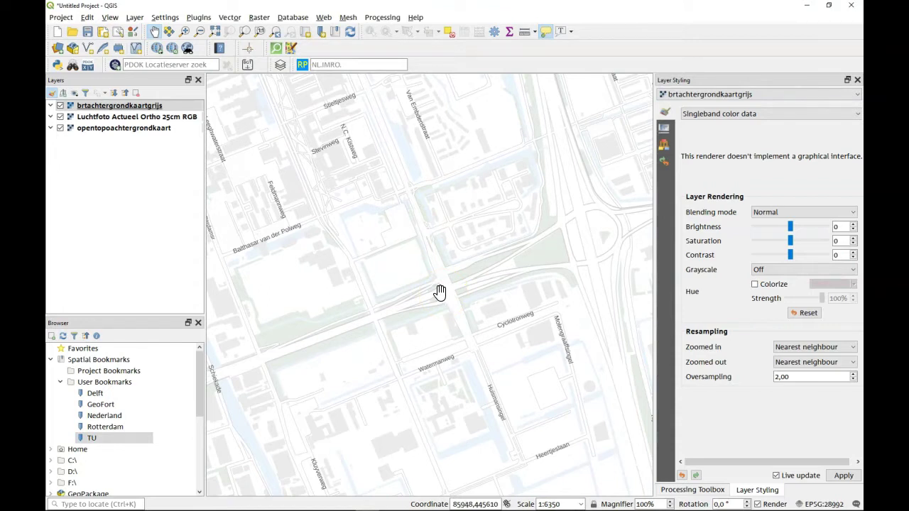
left_click_drag(405, 277, 431, 203)
left_click_drag(450, 248, 325, 253)
left_click_drag(440, 138, 504, 371)
left_click_drag(424, 213, 528, 377)
left_click_drag(487, 234, 487, 234)
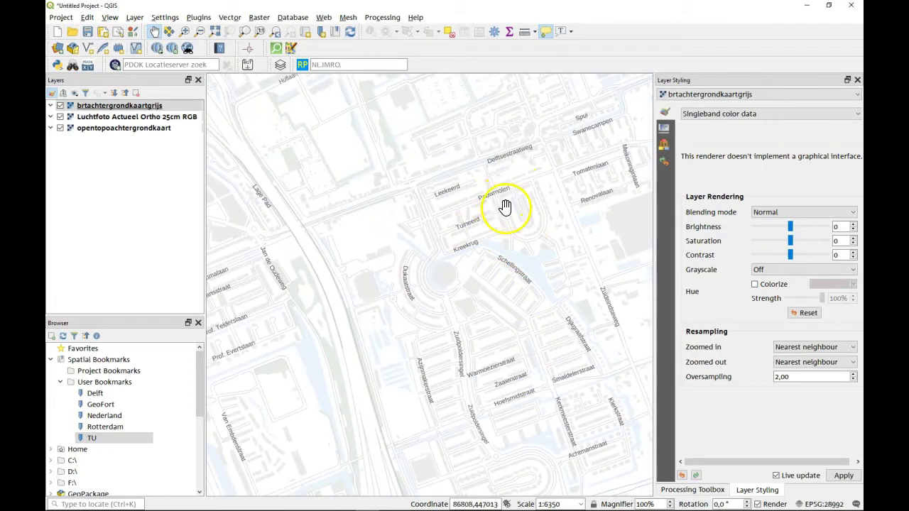
Zoom out to 1:25398 and pan toward Delfgauw
scroll(483, 227, "down", 2)
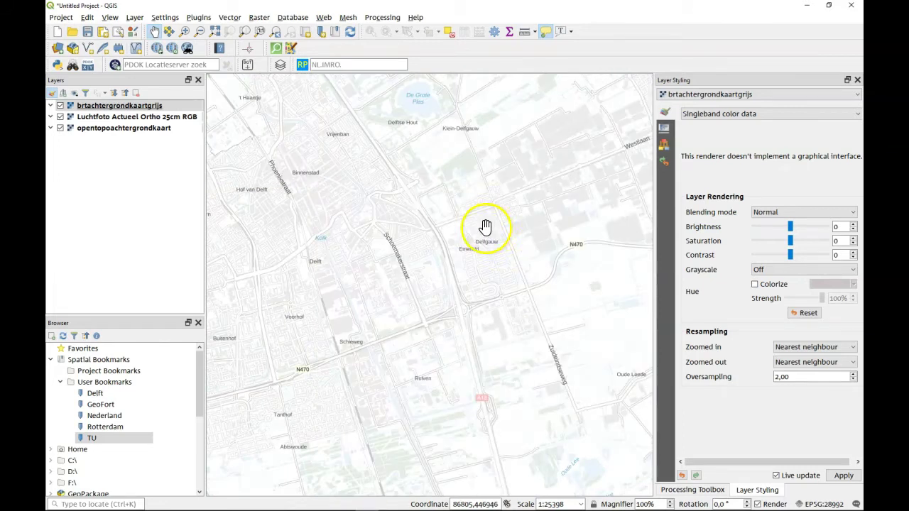
left_click_drag(518, 229, 362, 300)
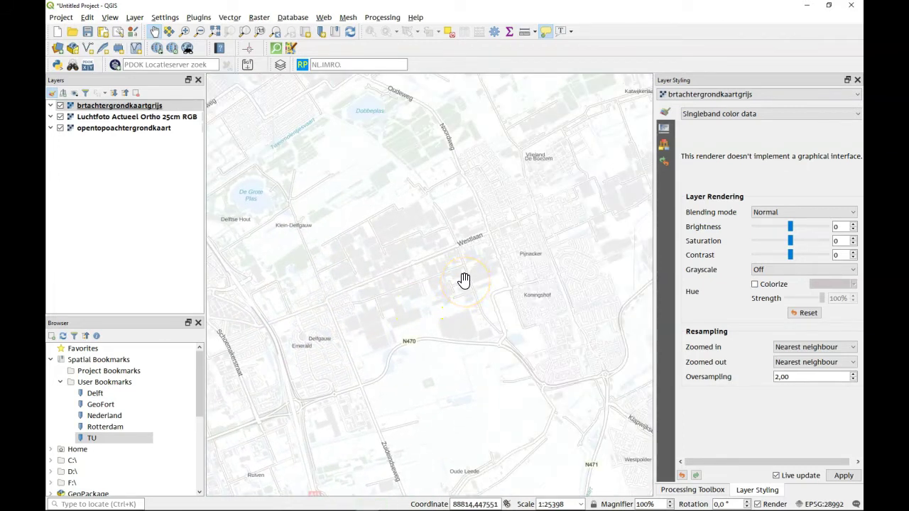
left_click(468, 286)
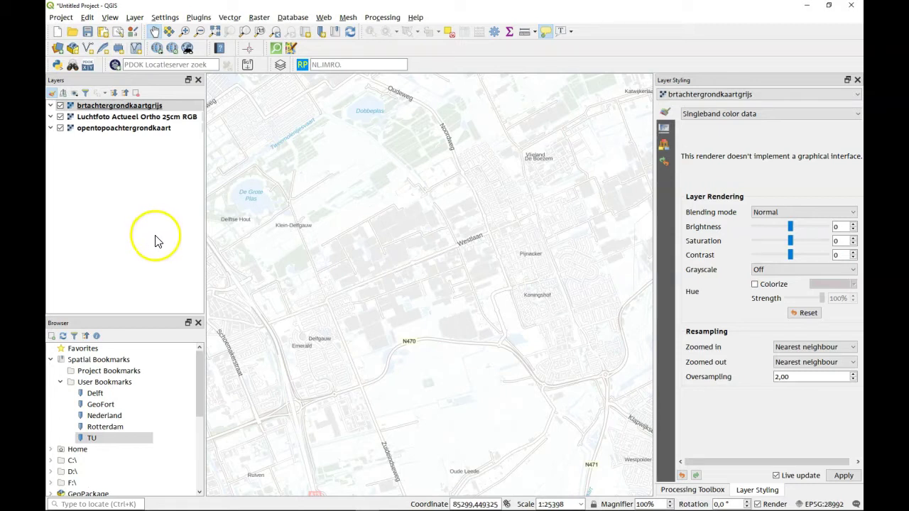
left_click(193, 19)
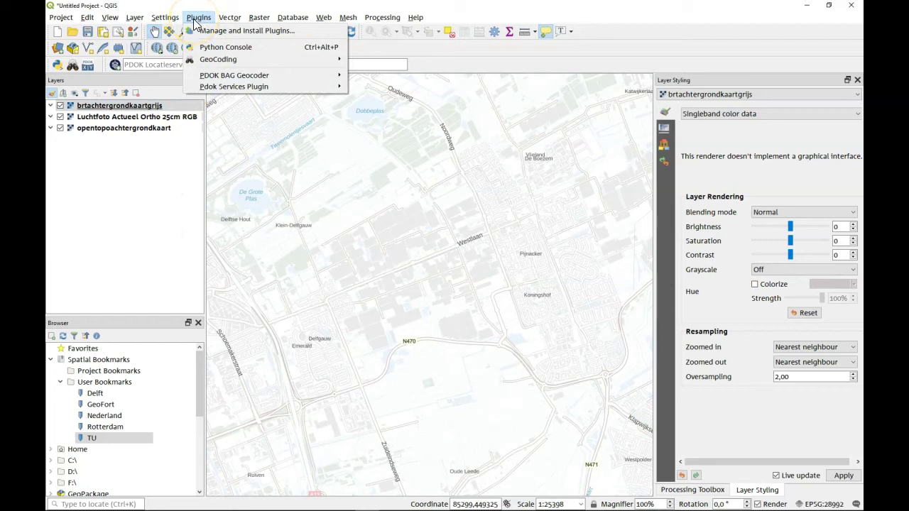
left_click(215, 33)
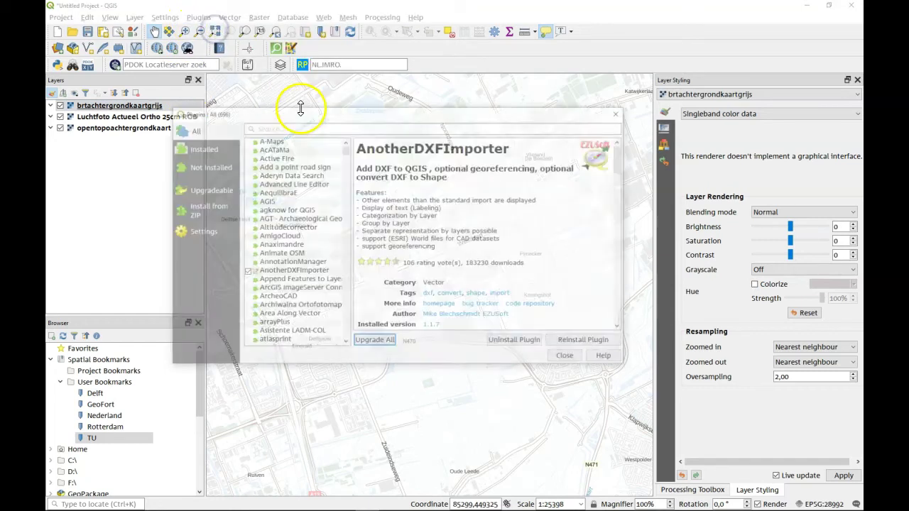
left_click(298, 128)
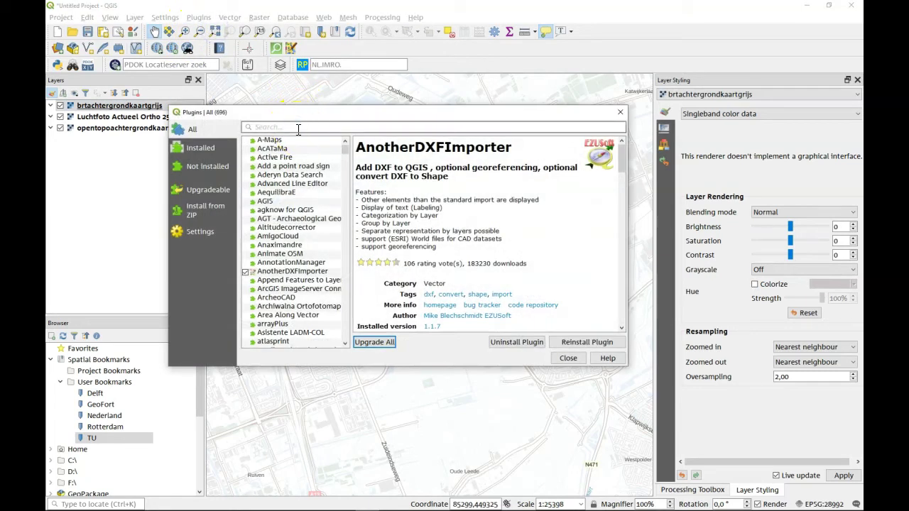
type("quickm")
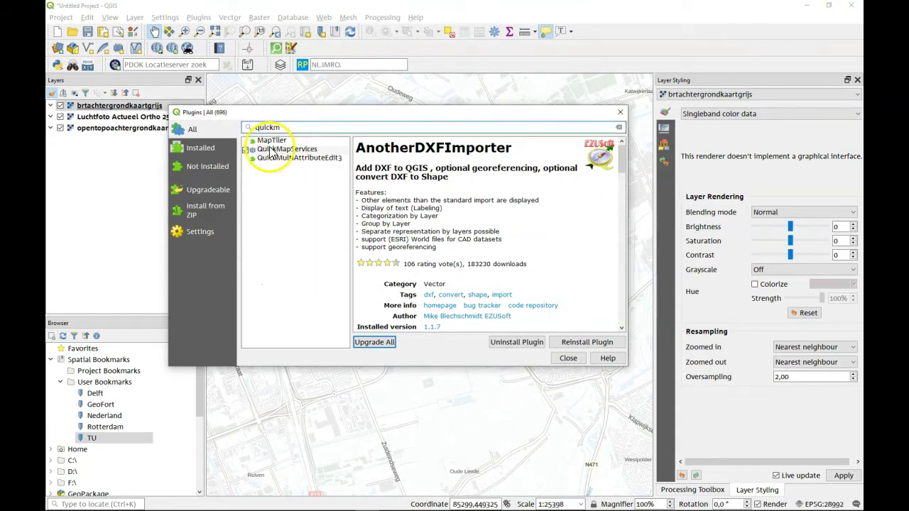
left_click(298, 150)
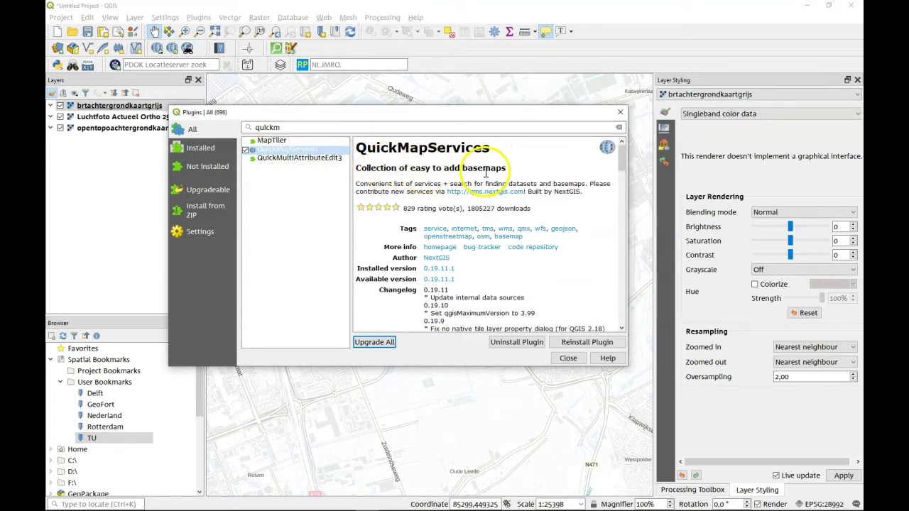
left_click(619, 112)
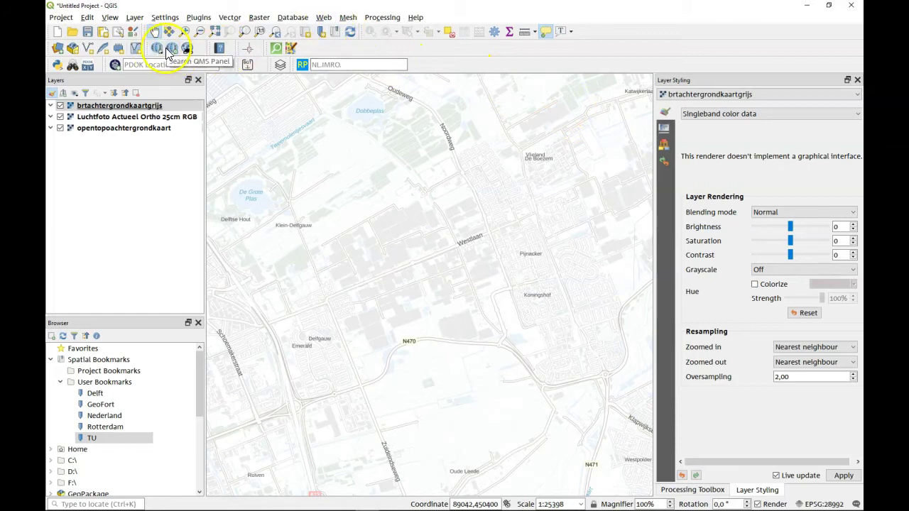
Review the More services tab in QuickMapServices settings, then close the settings
left_click(331, 19)
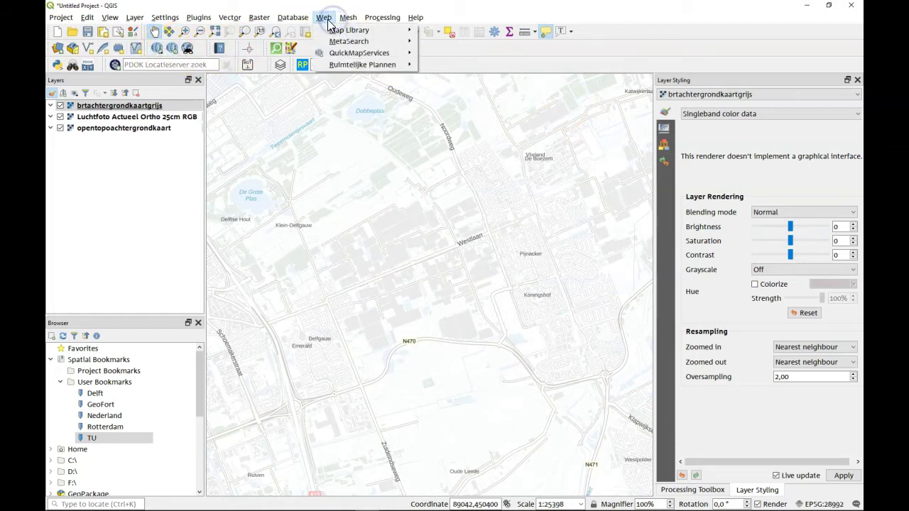
mouse_move(340, 52)
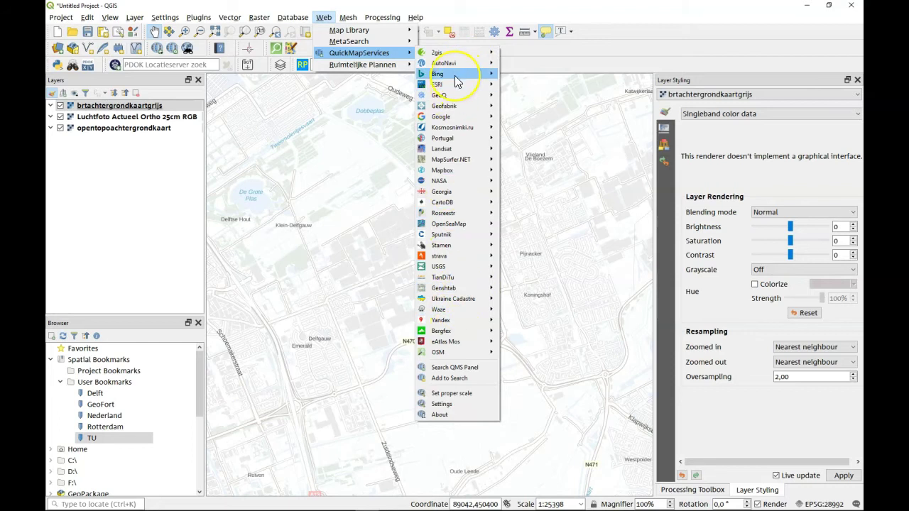
mouse_move(455, 79)
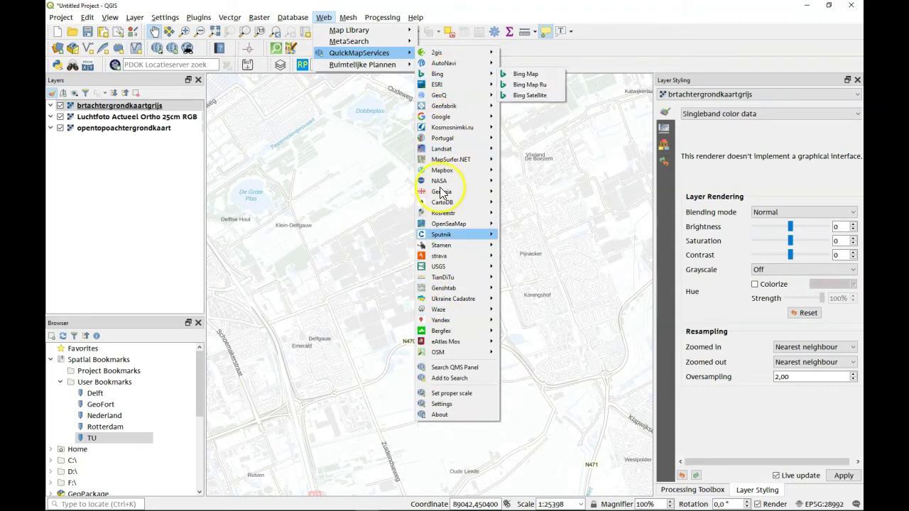
left_click(475, 369)
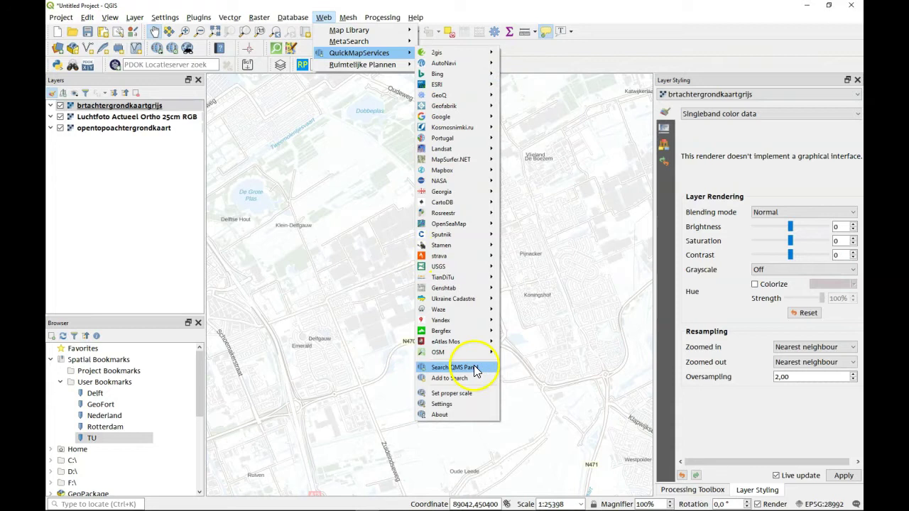
left_click(445, 408)
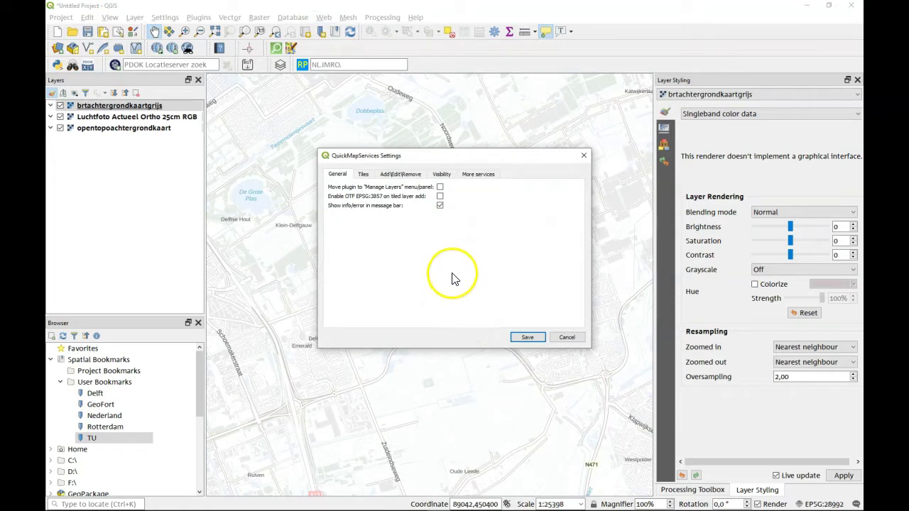
left_click(478, 174)
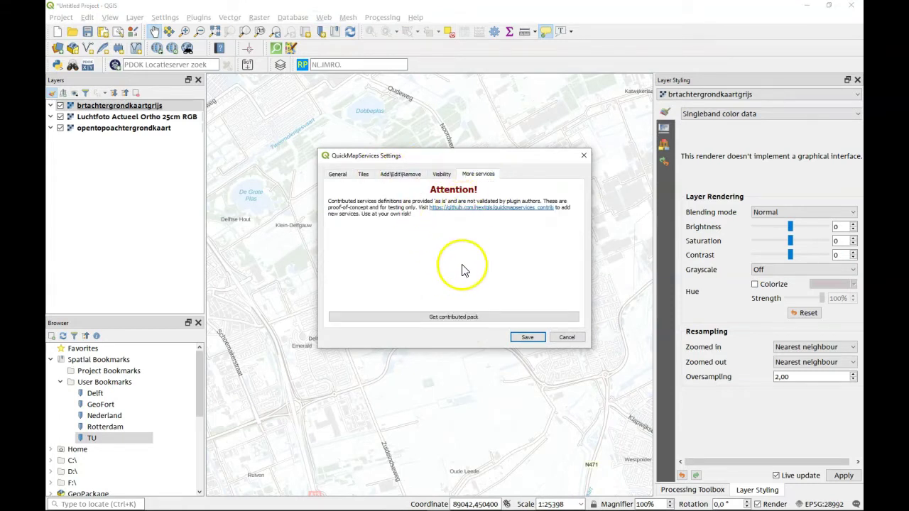
left_click(583, 157)
left_click(325, 17)
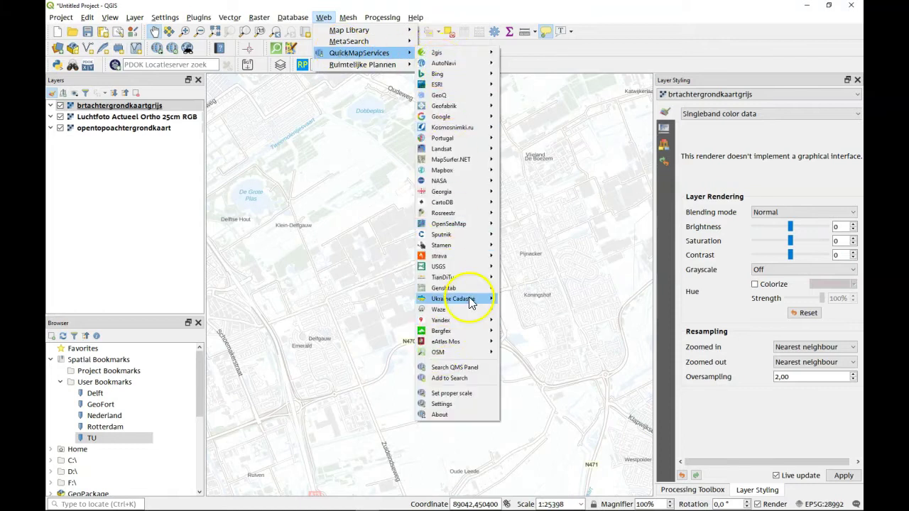
Add the OSM Standard basemap from QuickMapServices and move it to the top of the layers
mouse_move(469, 259)
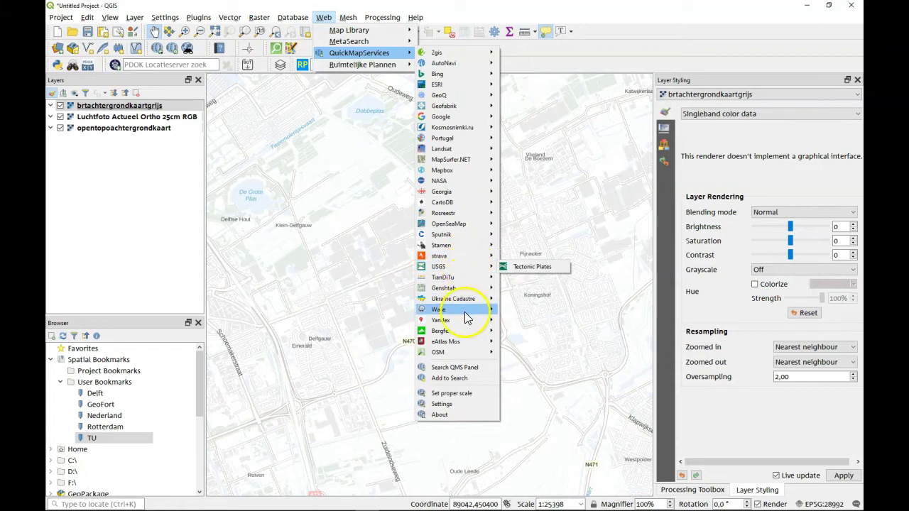
mouse_move(464, 323)
mouse_move(462, 351)
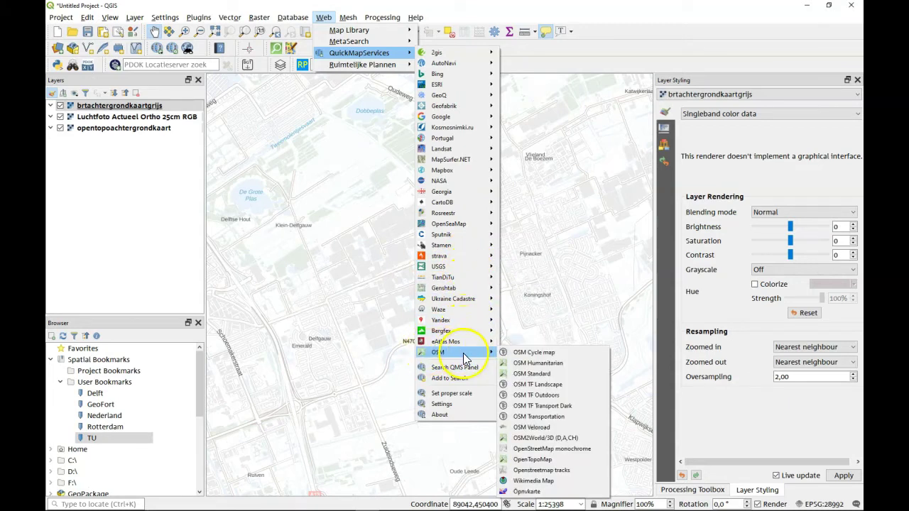
left_click(531, 373)
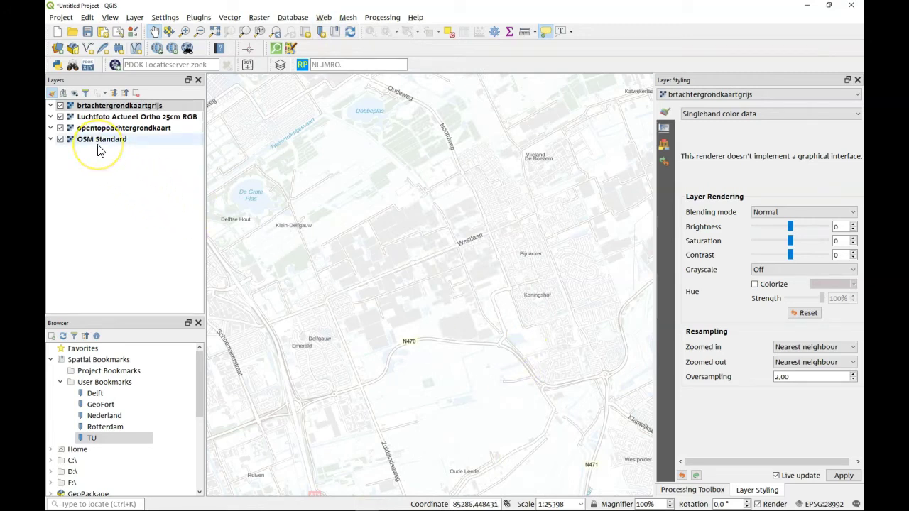
left_click_drag(91, 142, 96, 106)
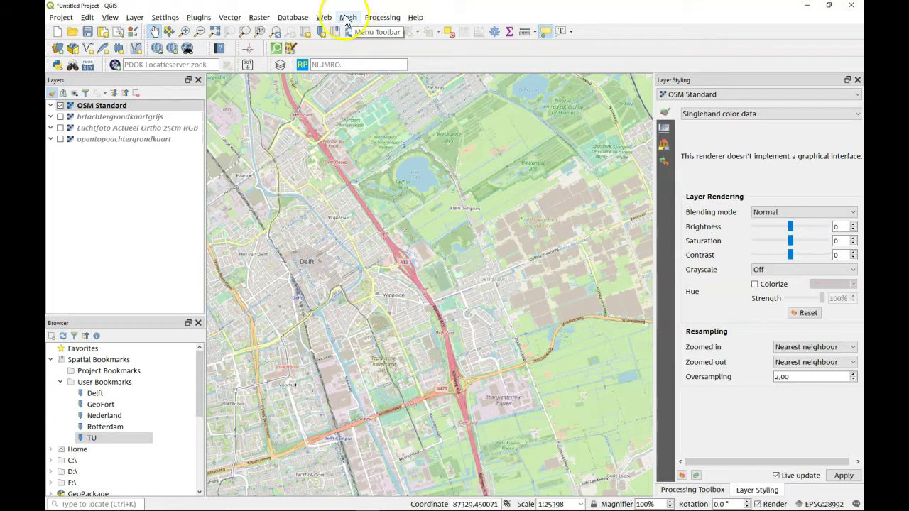
Add Google Traffic from QuickMapServices' Google provider and drag it above OSM Standard
left_click(323, 17)
mouse_move(369, 53)
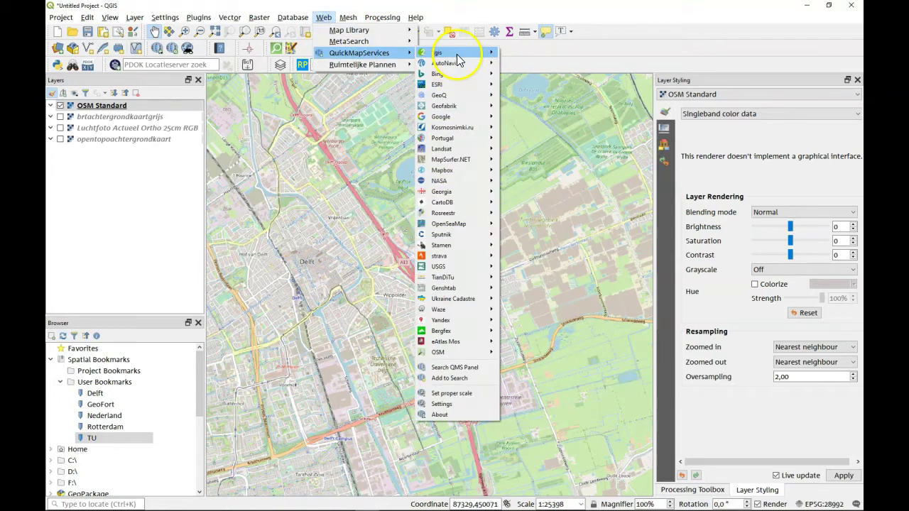
mouse_move(472, 161)
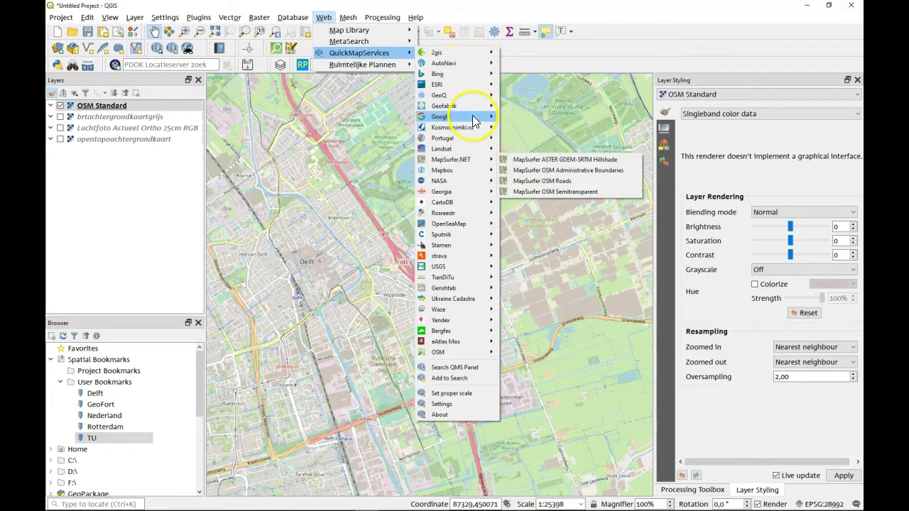
mouse_move(463, 117)
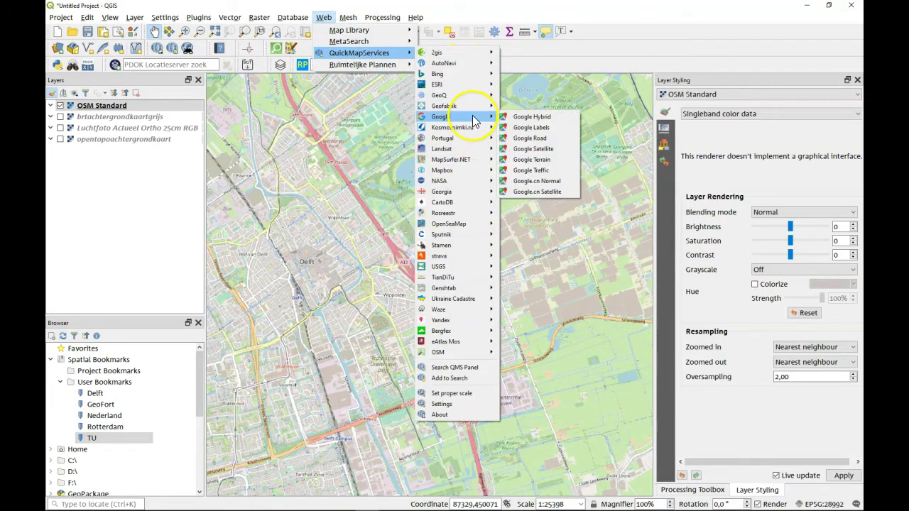
left_click(532, 172)
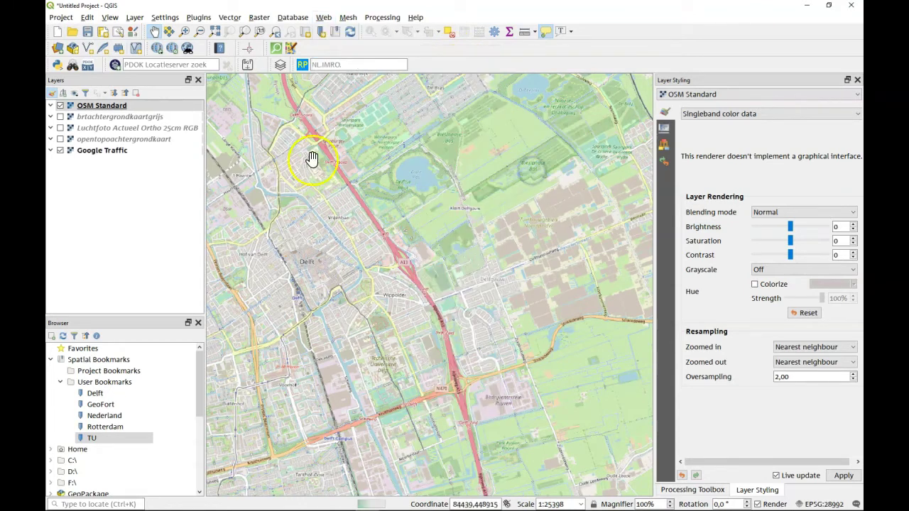
mouse_move(117, 150)
left_mouse_down()
mouse_move(135, 122)
mouse_move(125, 96)
left_mouse_up()
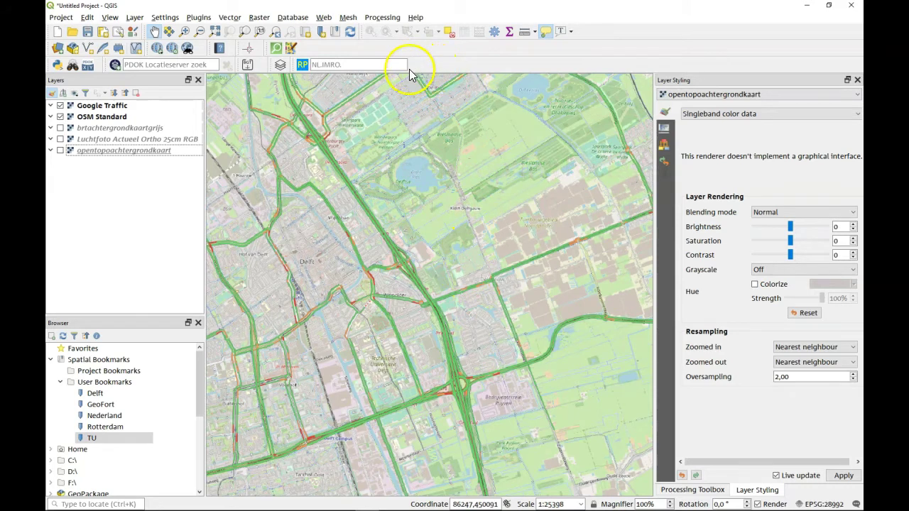
Add the Stamen Watercolor basemap from QuickMapServices > Stamen
left_click(323, 17)
mouse_move(343, 55)
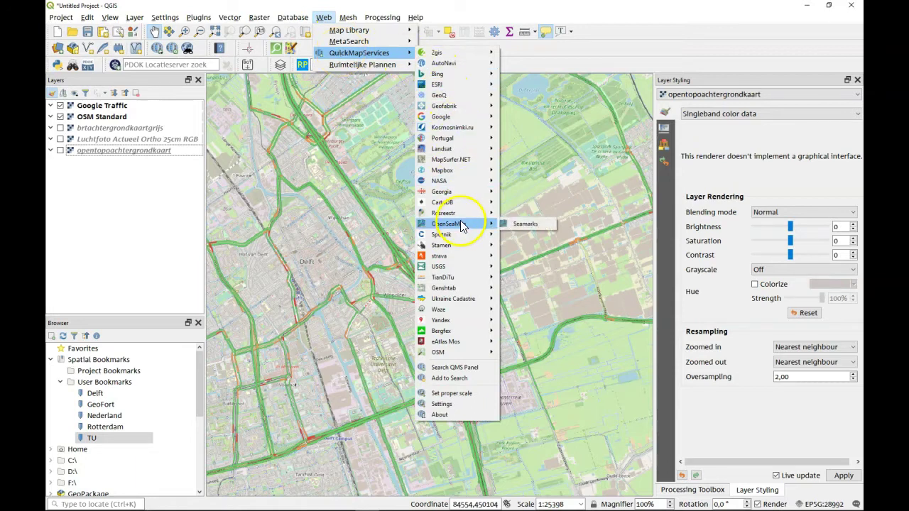
mouse_move(455, 193)
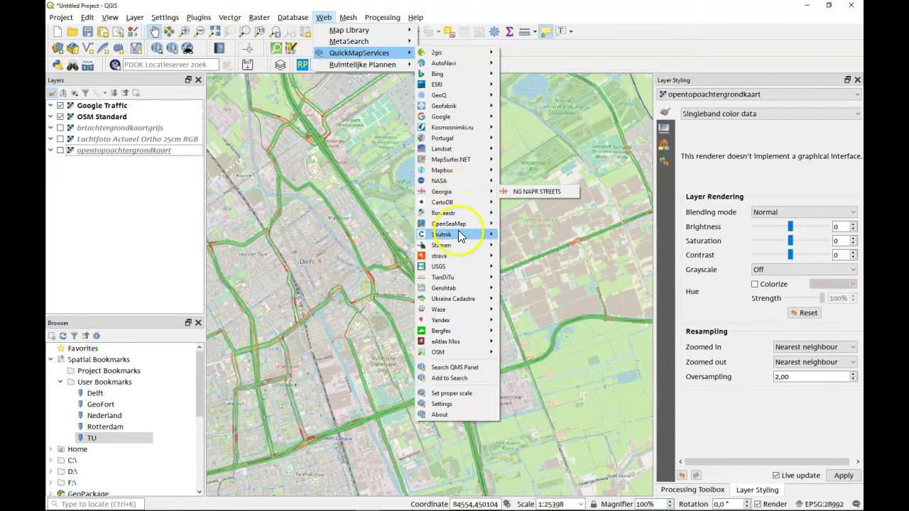
mouse_move(456, 245)
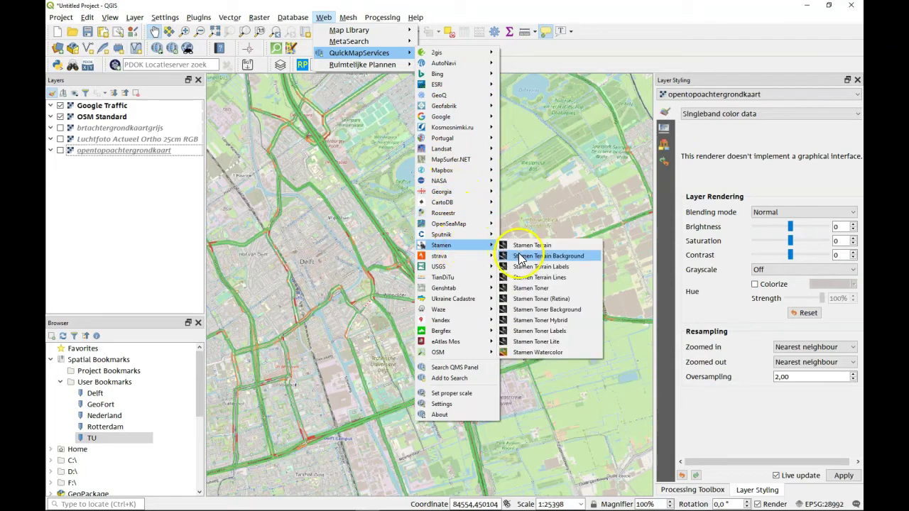
left_click(558, 353)
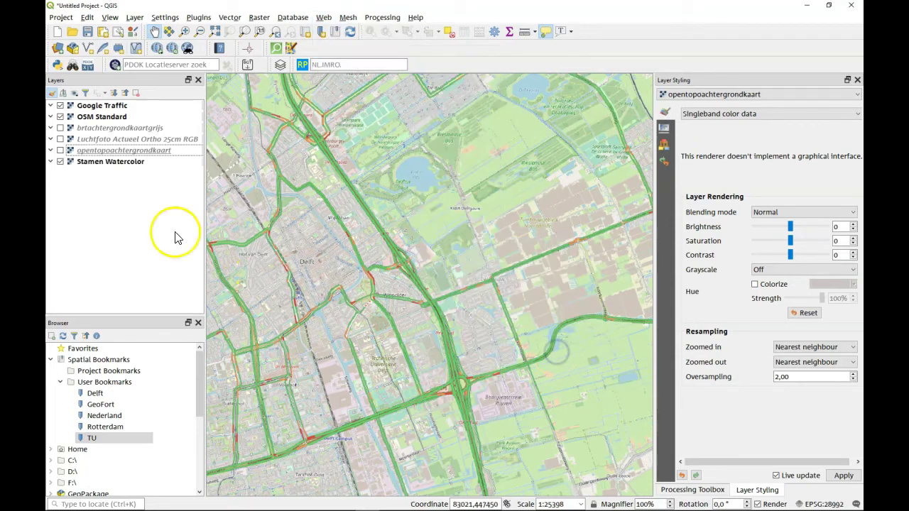
Hide Google Traffic and OSM Standard, frame the wider Amsterdam region, then switch to Topotijdreis
left_click(60, 105)
left_click(61, 116)
scroll(429, 185, "down", 4)
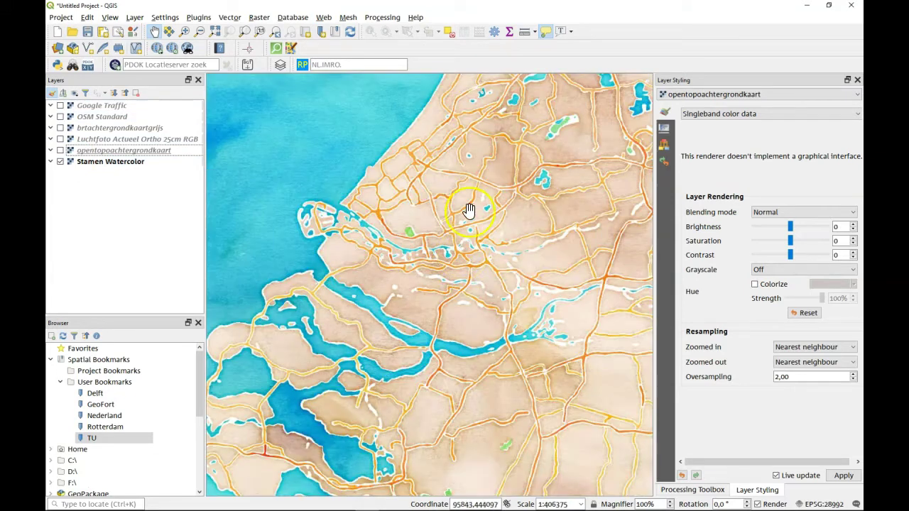
left_click_drag(470, 209, 423, 286)
left_click_drag(508, 178, 487, 319)
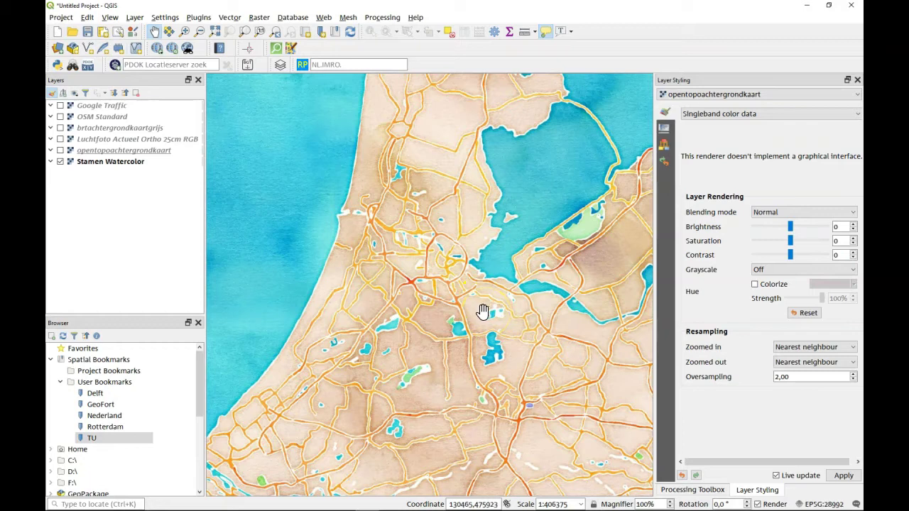
key("alt+Tab")
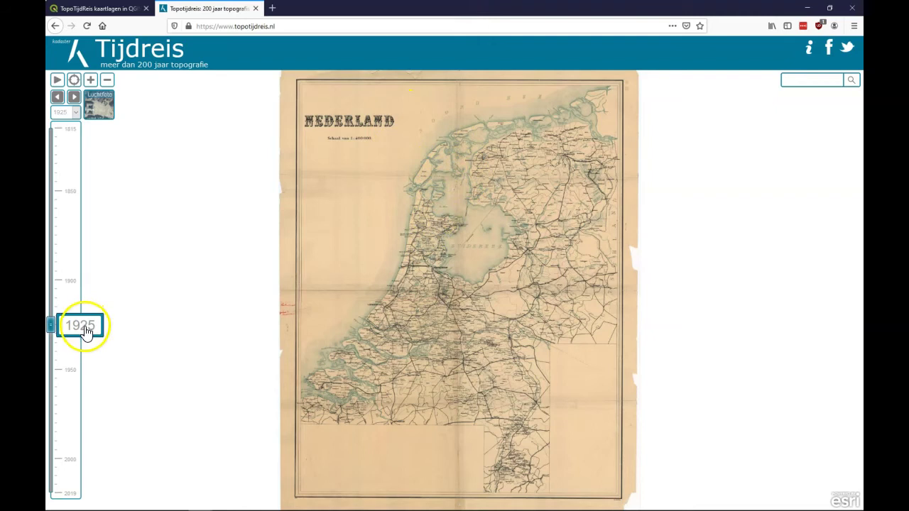
View the 1937 map zoomed on Den Haag–Rotterdam and Delft, then switch the year to 1888
left_click_drag(82, 325, 84, 346)
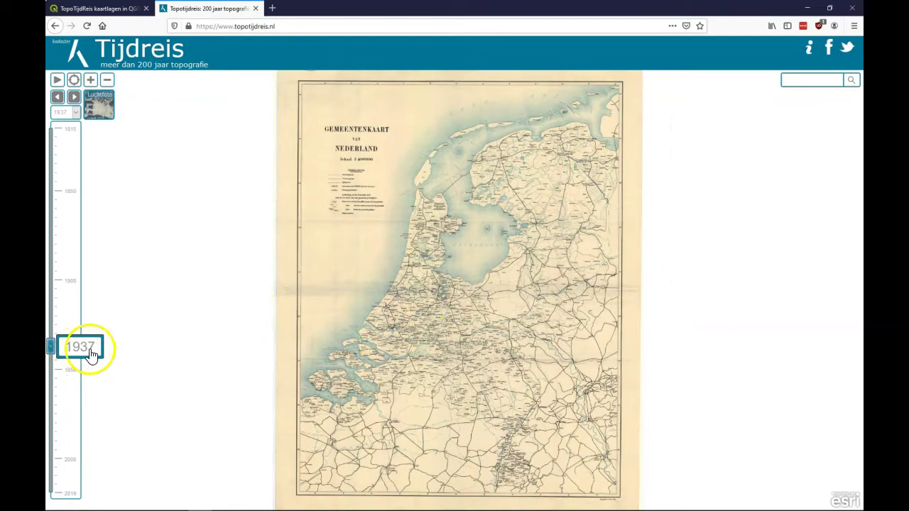
scroll(390, 311, "up", 3)
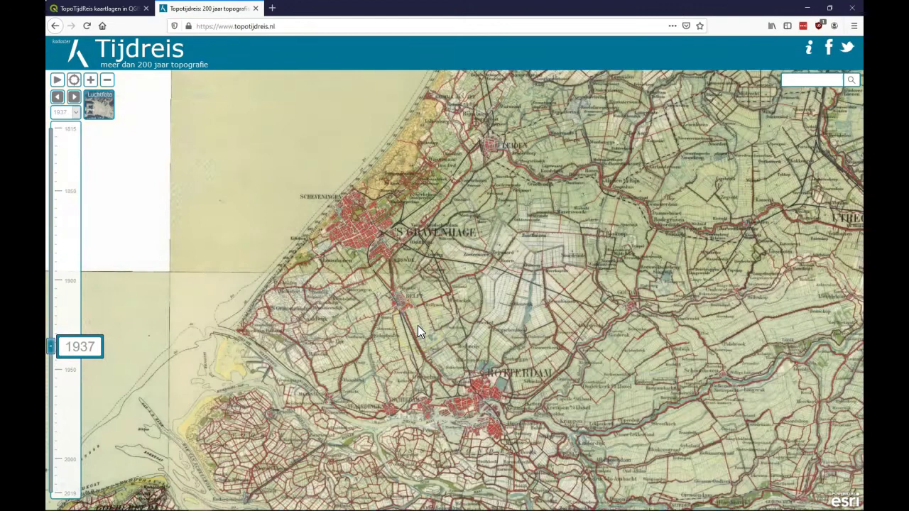
scroll(394, 305, "up", 1)
scroll(394, 301, "up", 1)
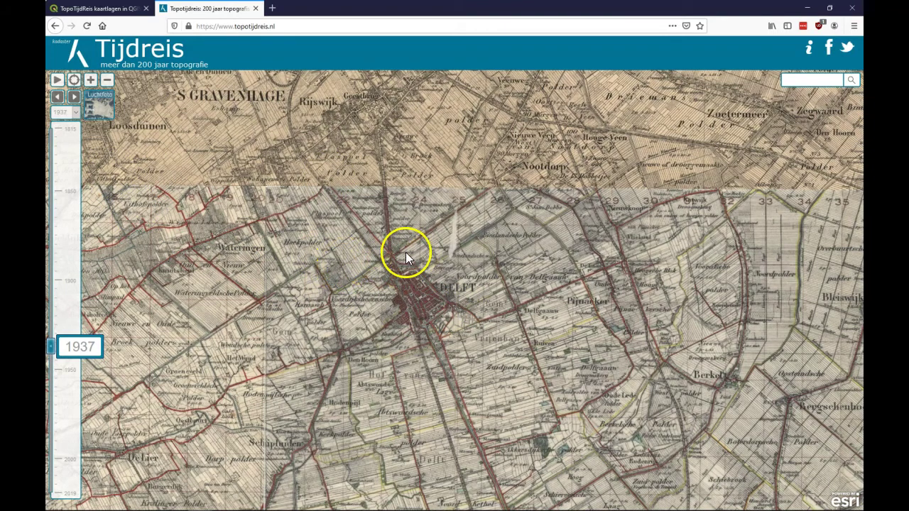
scroll(406, 252, "down", 3)
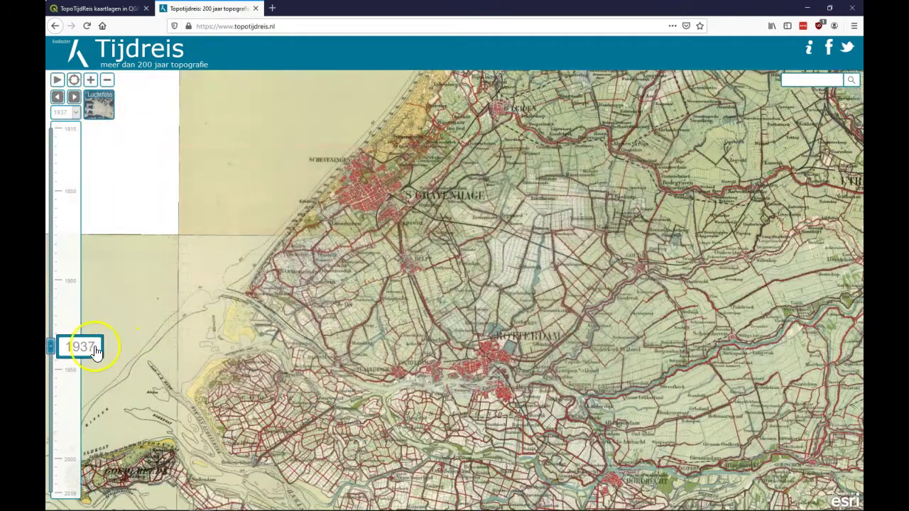
left_click_drag(91, 345, 95, 259)
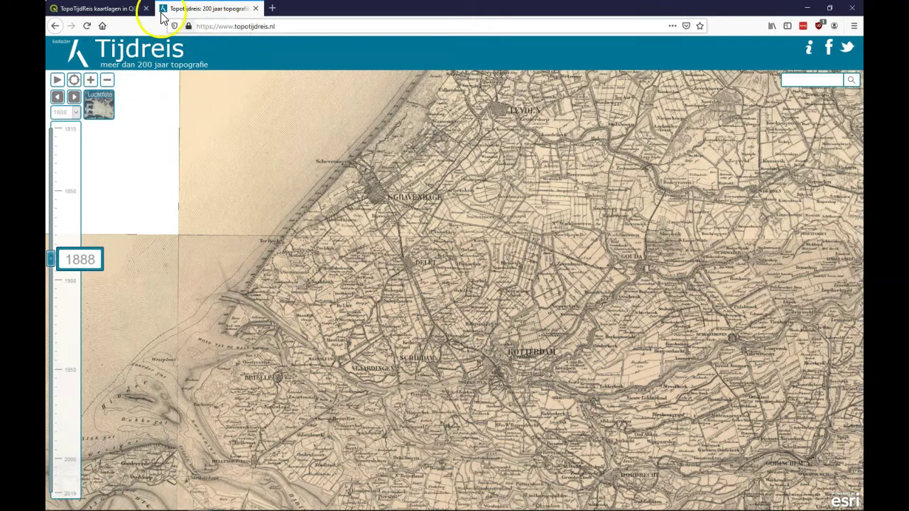
Go to the qgis.nl 'TopoTijdReis kaartlagen in QGIS' article and scroll down to its code
left_click(85, 9)
mouse_move(106, 69)
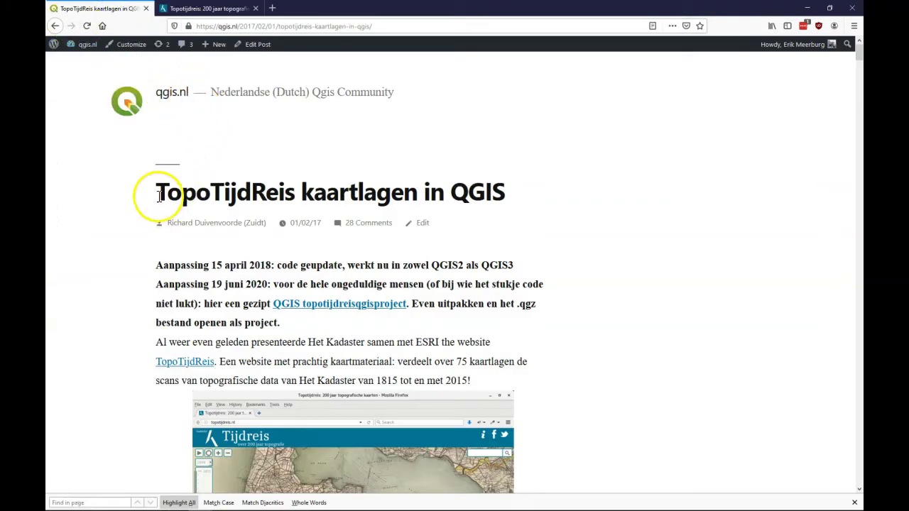
left_click_drag(158, 193, 538, 208)
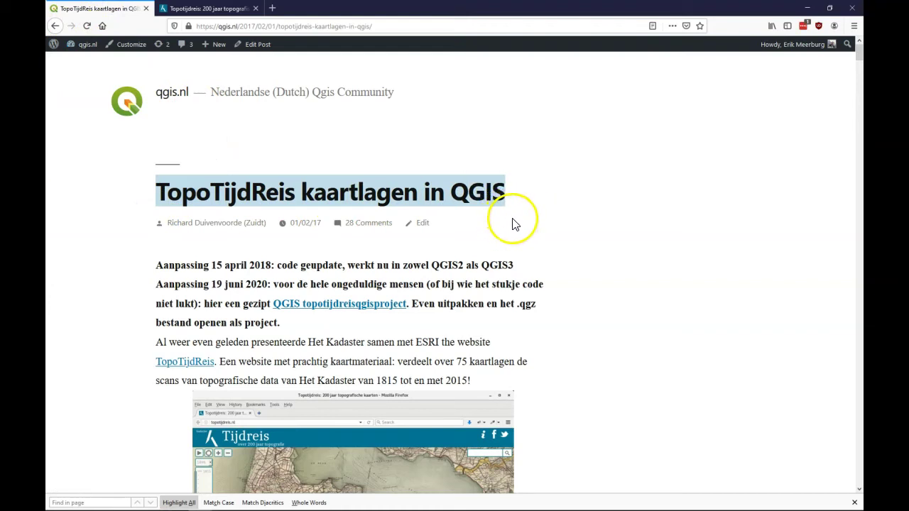
left_click(515, 223)
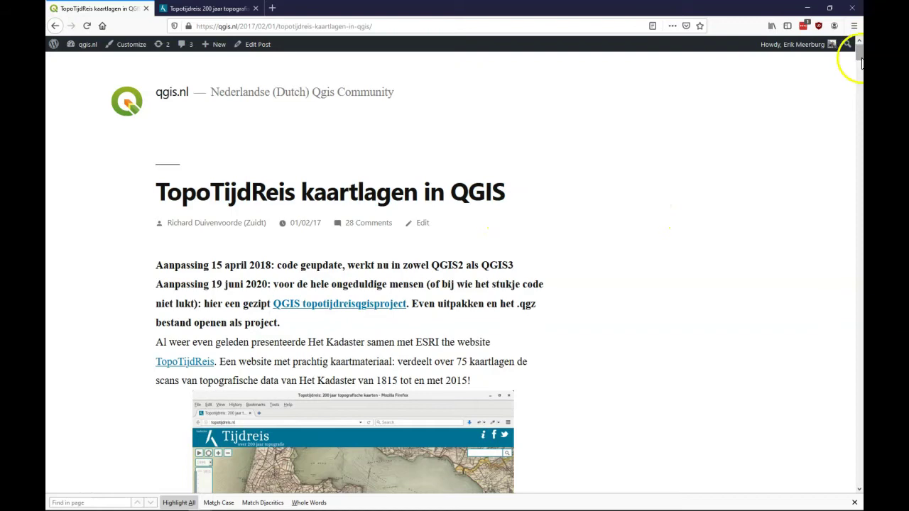
left_click_drag(857, 46, 857, 125)
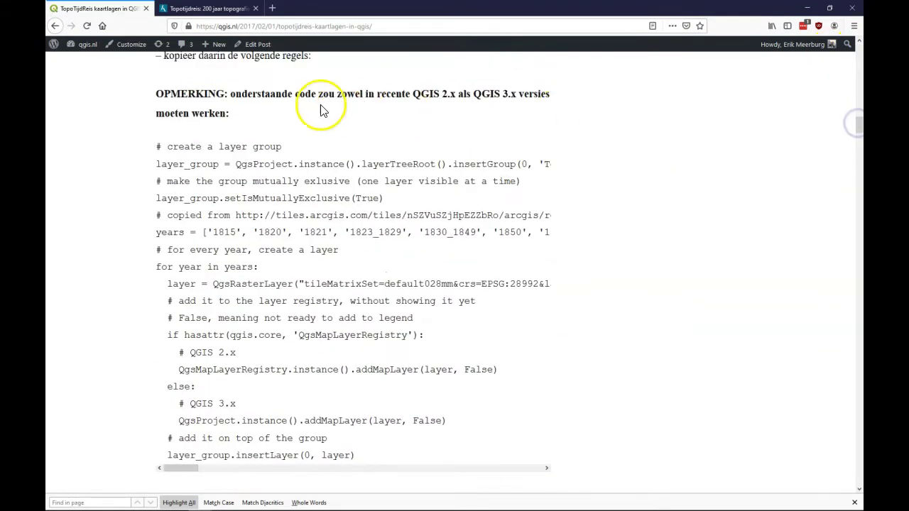
Copy the whole Python code block and return to QGIS
left_click_drag(159, 146, 402, 455)
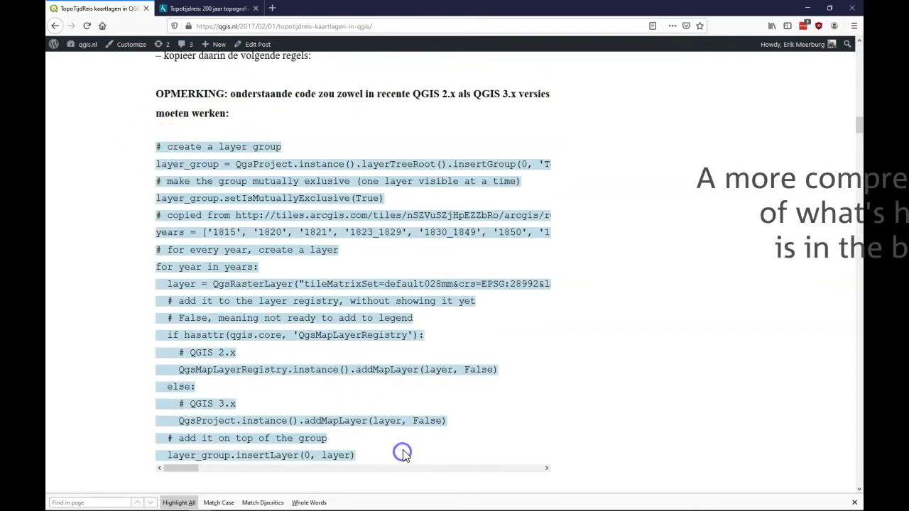
right_click(258, 219)
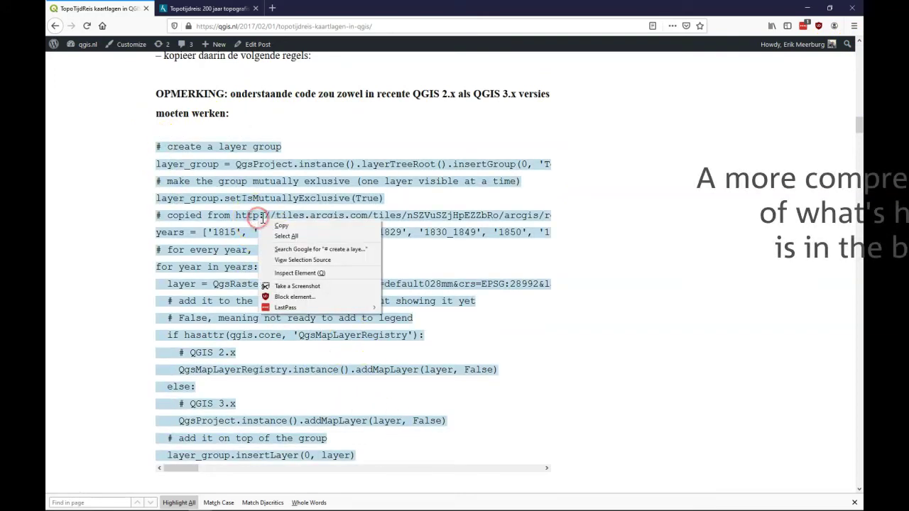
left_click(274, 222)
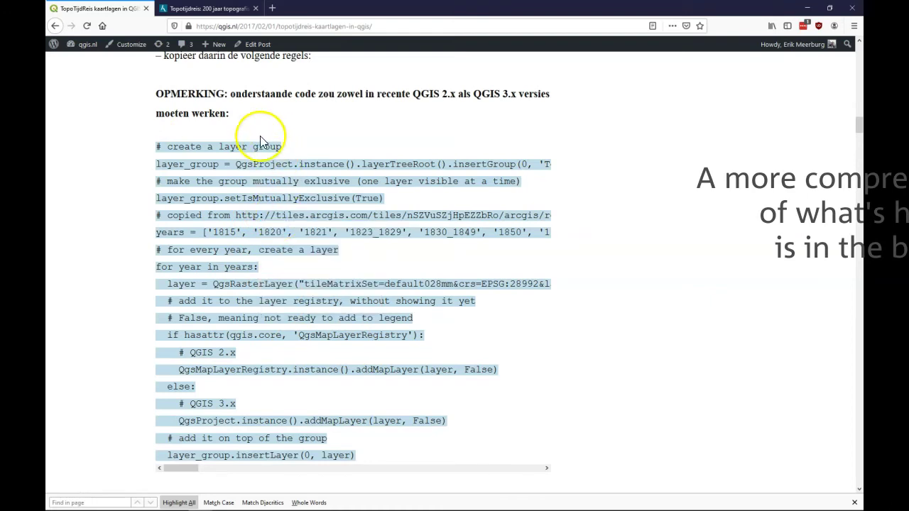
key("alt+Tab")
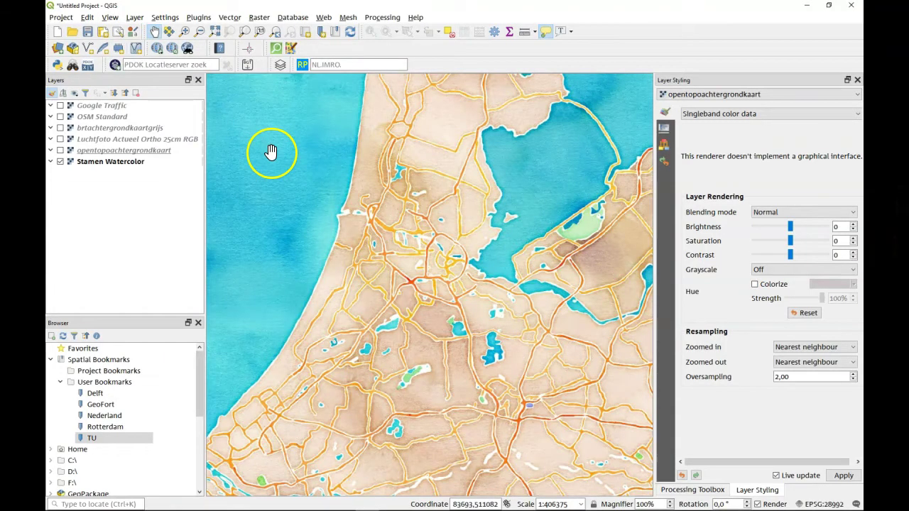
Paste the TopoTijdReis code into the Python Console's Untitled-0 editor script and run it
left_click(200, 17)
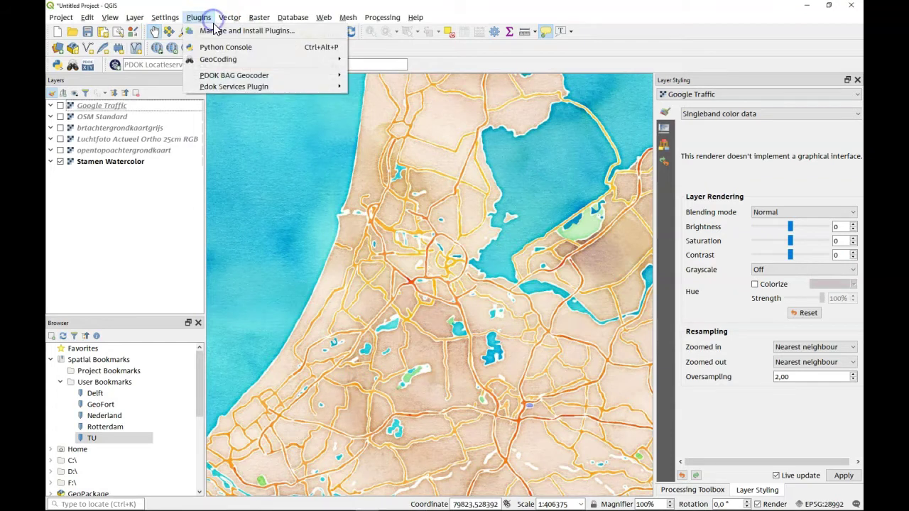
left_click(220, 48)
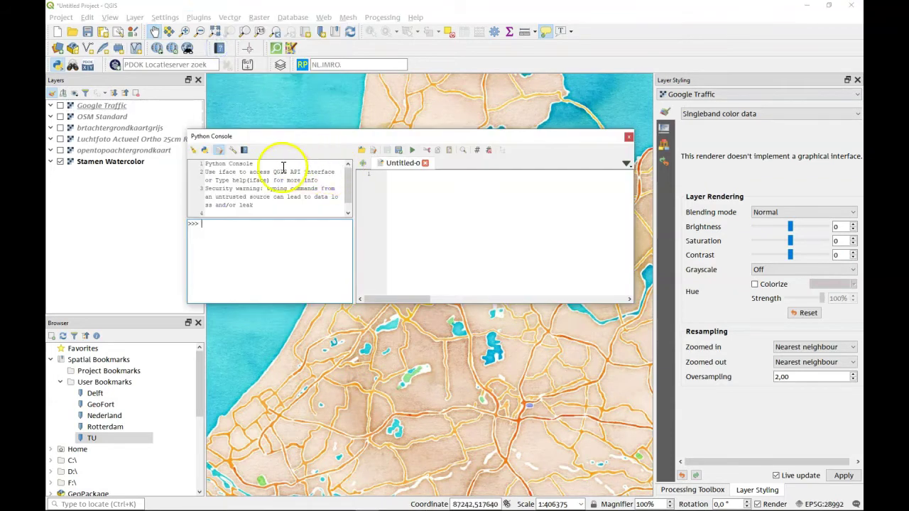
left_click(217, 152)
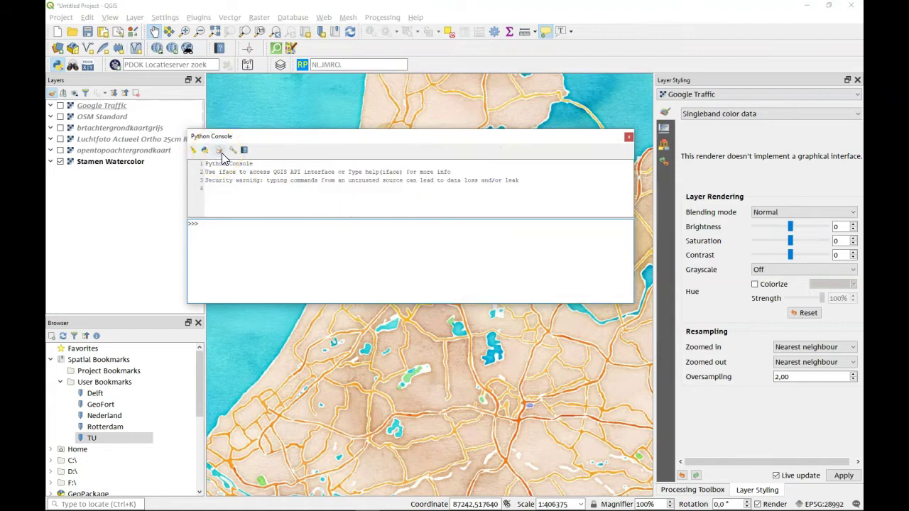
left_click(219, 151)
left_click(412, 219)
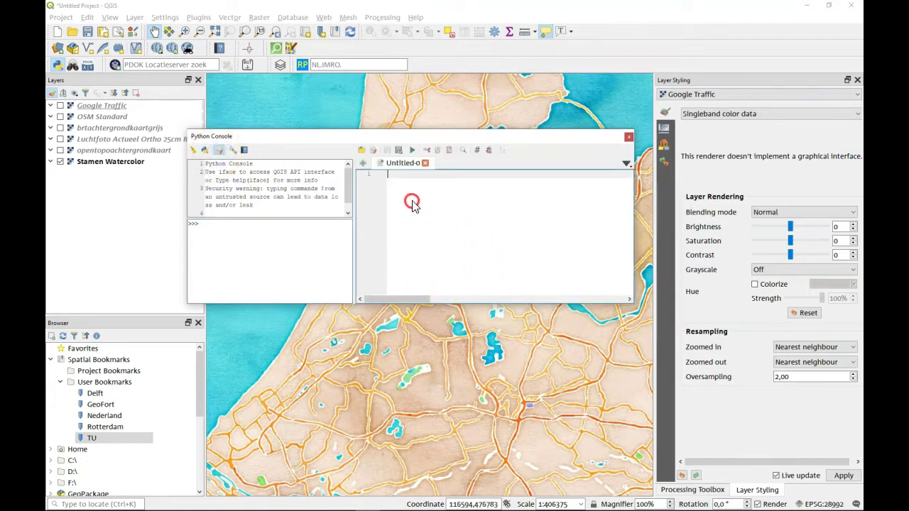
right_click(412, 204)
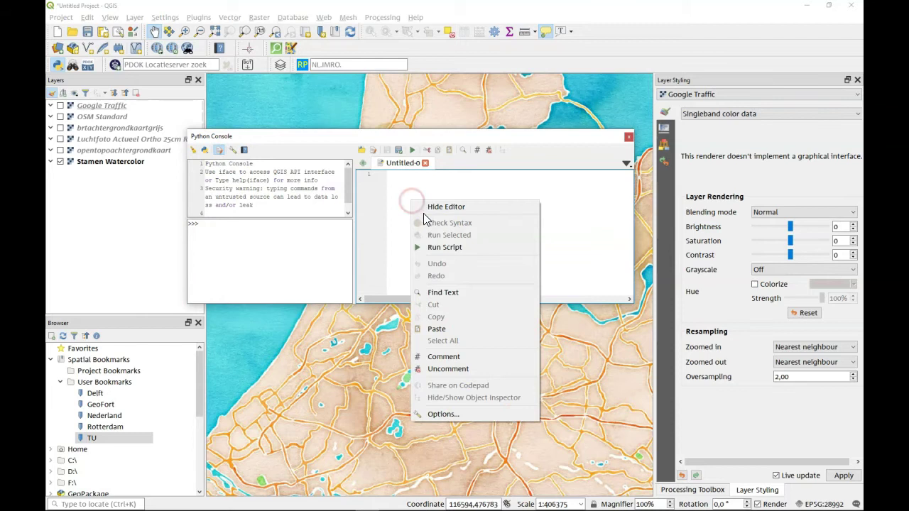
left_click(449, 329)
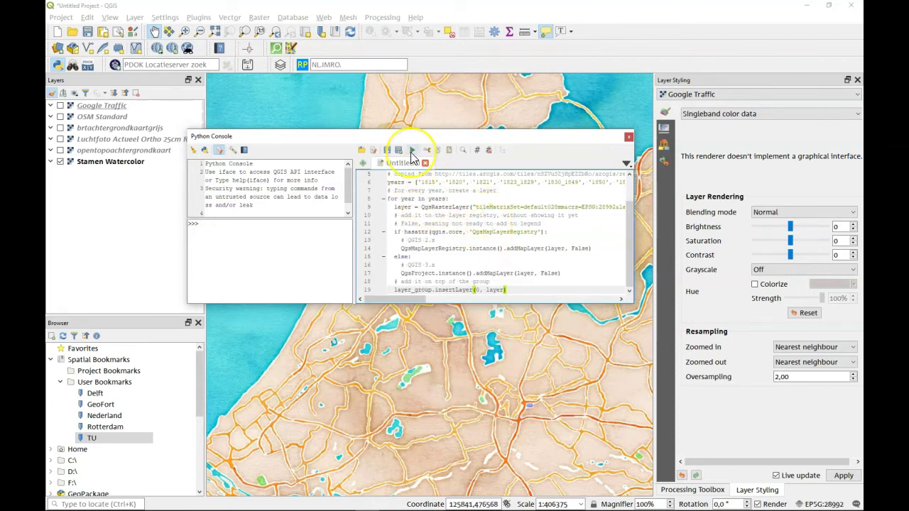
left_click(412, 155)
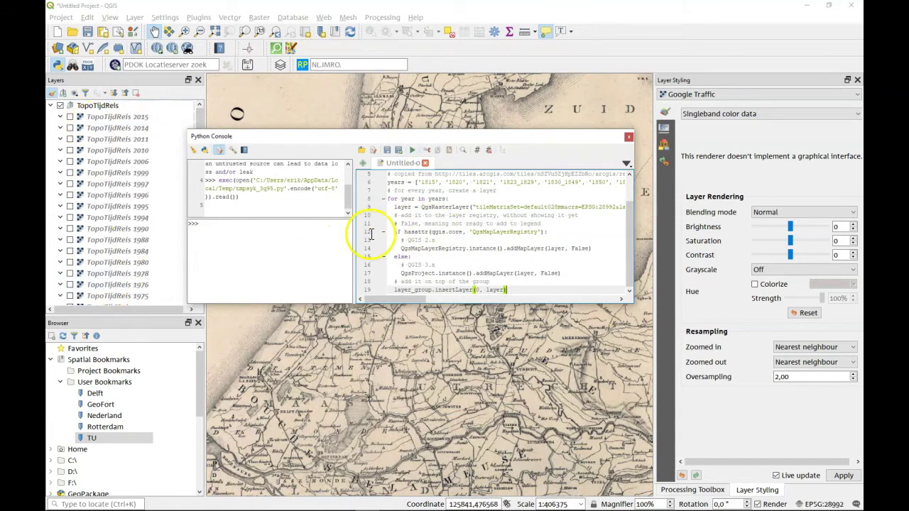
Close the Python console and switch on the TopoTijdReis 2015 layer, then the 1931 layer
left_click(629, 137)
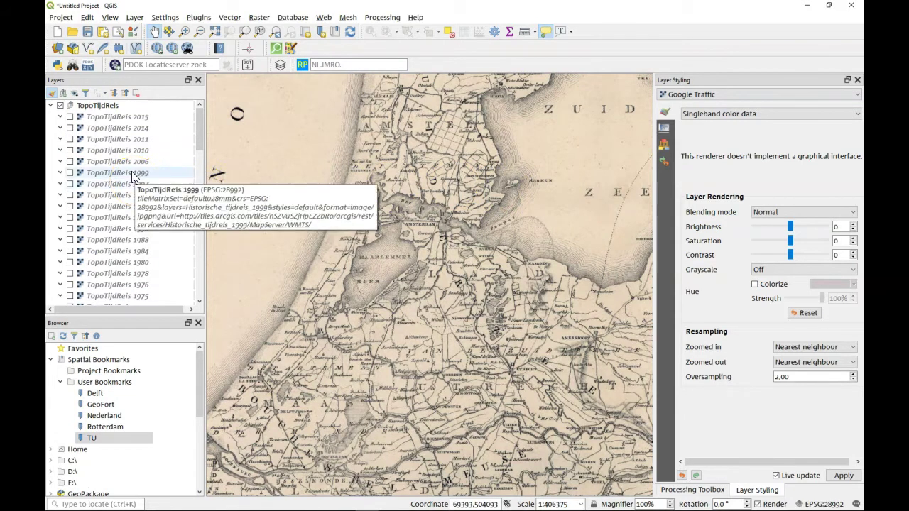
left_click(70, 117)
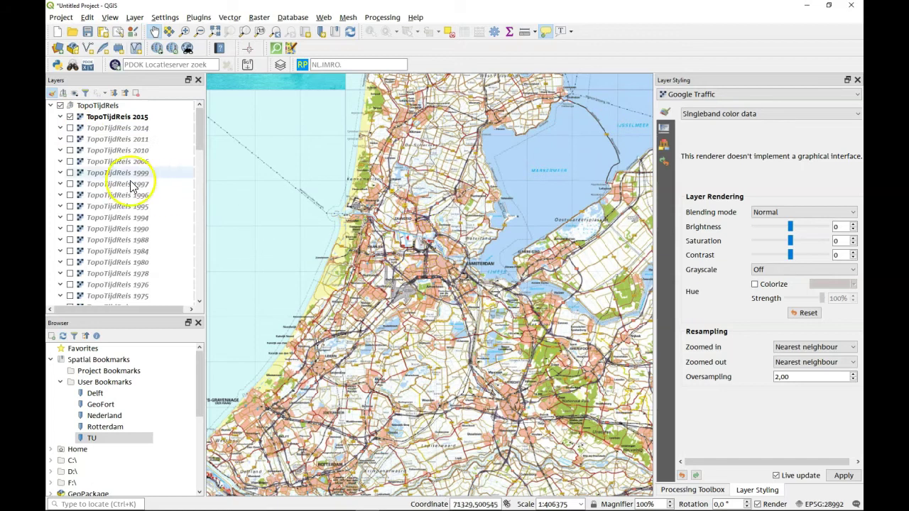
scroll(79, 163, "down", 5)
scroll(79, 163, "down", 4)
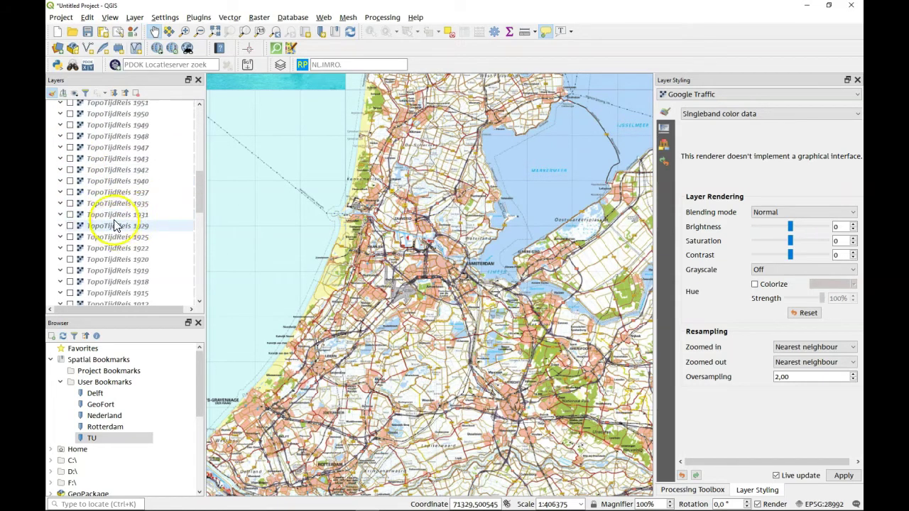
left_click(70, 215)
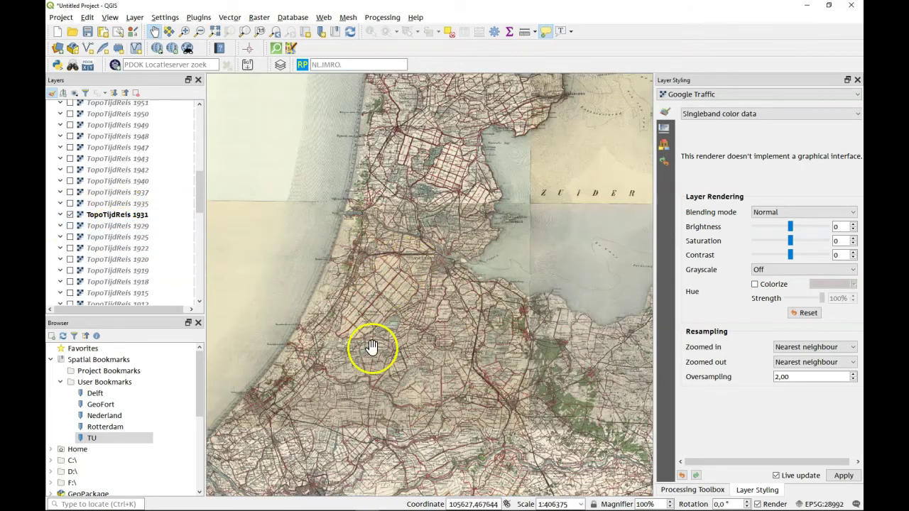
Pan south and zoom in on Delft's 1931 map, then frame The Hague together with Delft
left_click_drag(371, 345, 507, 239)
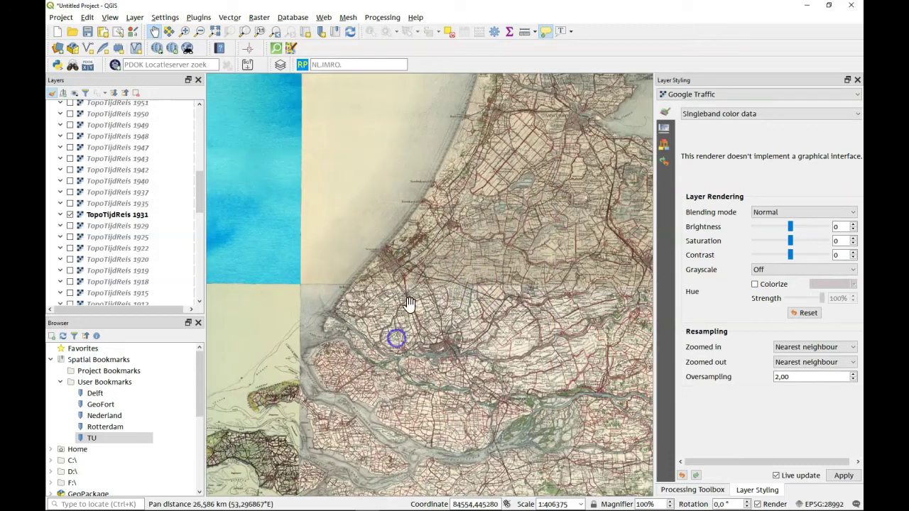
scroll(404, 303, "up", 4)
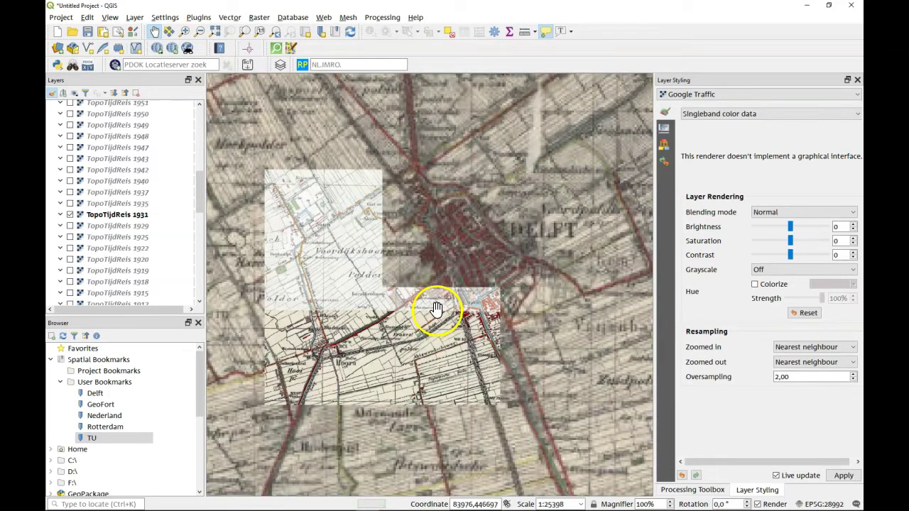
scroll(491, 331, "up", 1)
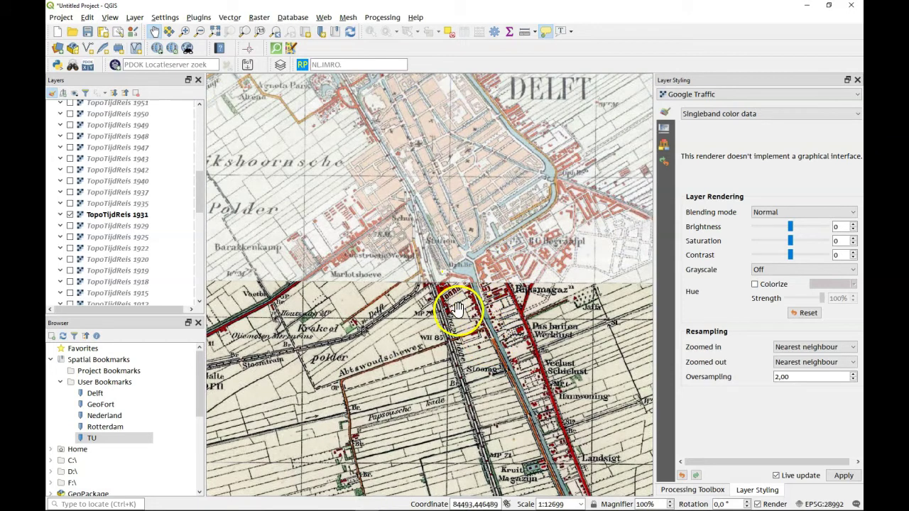
left_click_drag(462, 318, 339, 208)
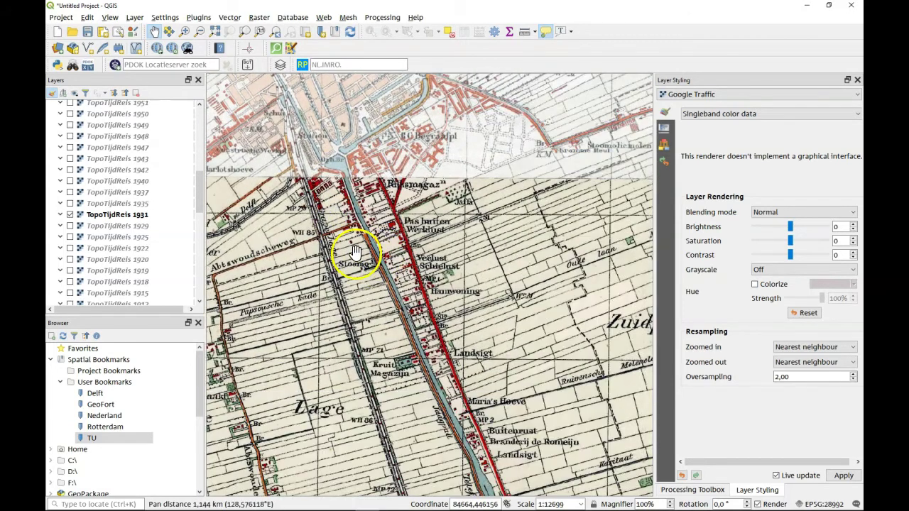
left_click_drag(355, 252, 408, 328)
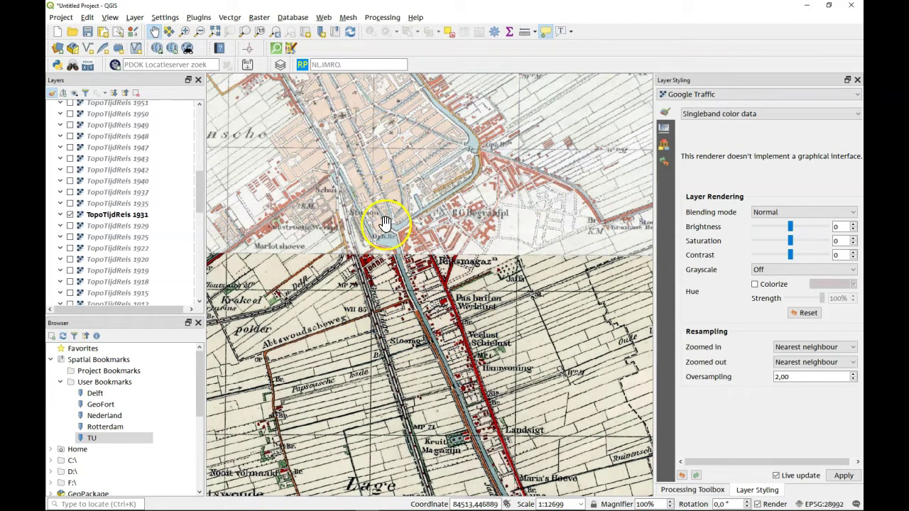
left_click_drag(385, 236, 507, 324)
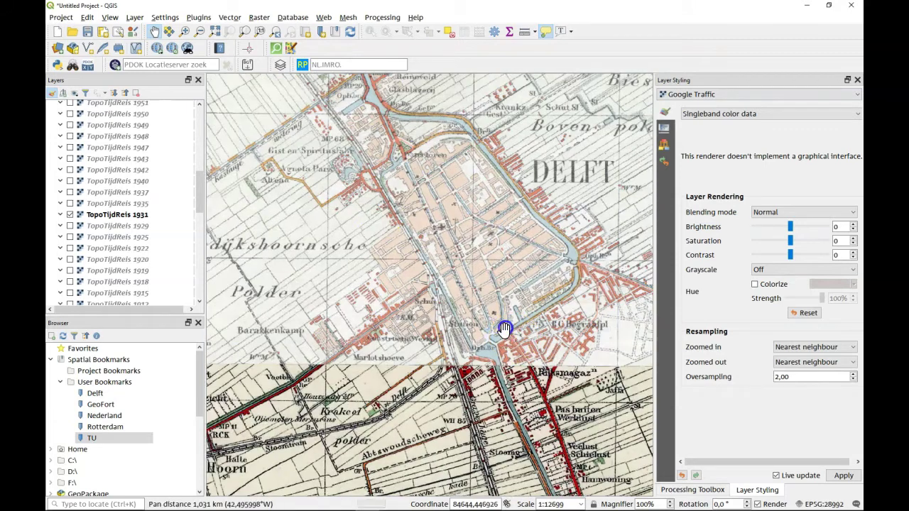
scroll(447, 298, "down", 2)
left_click_drag(405, 248, 501, 348)
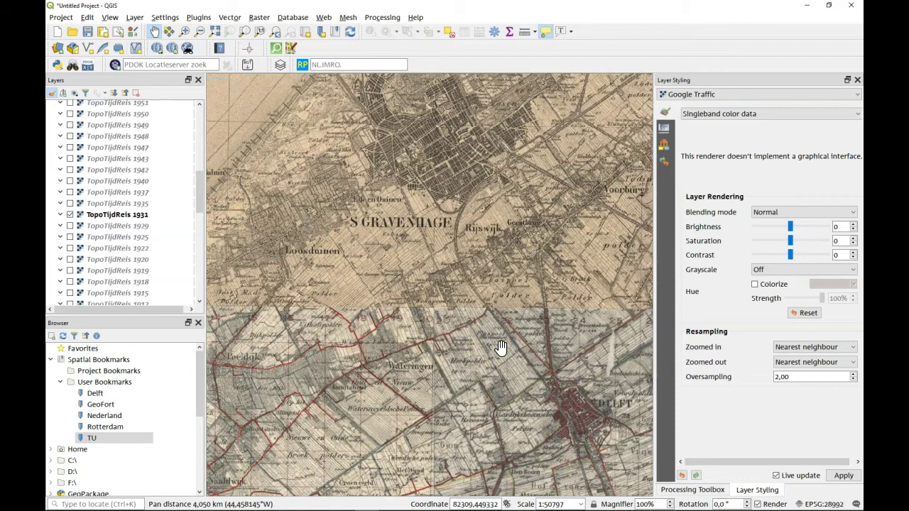
scroll(149, 181, "up", 8)
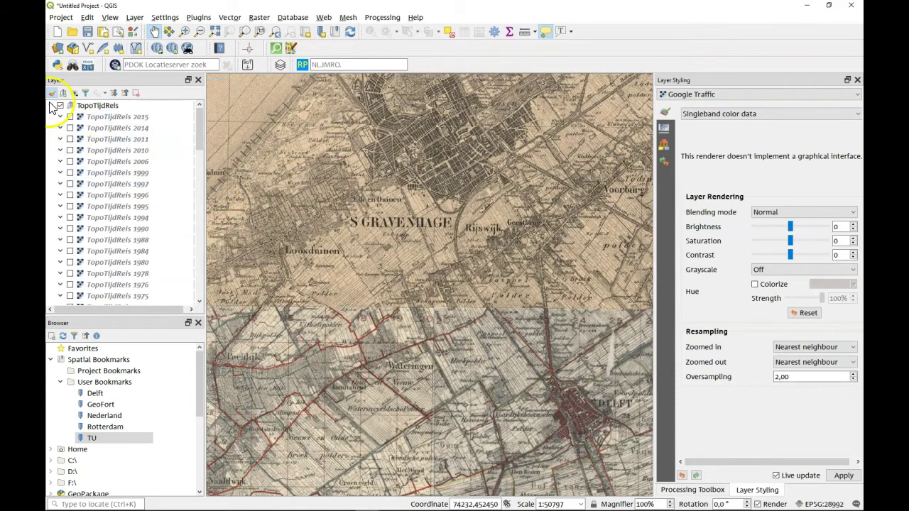
Jump to the GeoFort bookmark and select the TopoTijdReis 1931 layer there
left_click(51, 106)
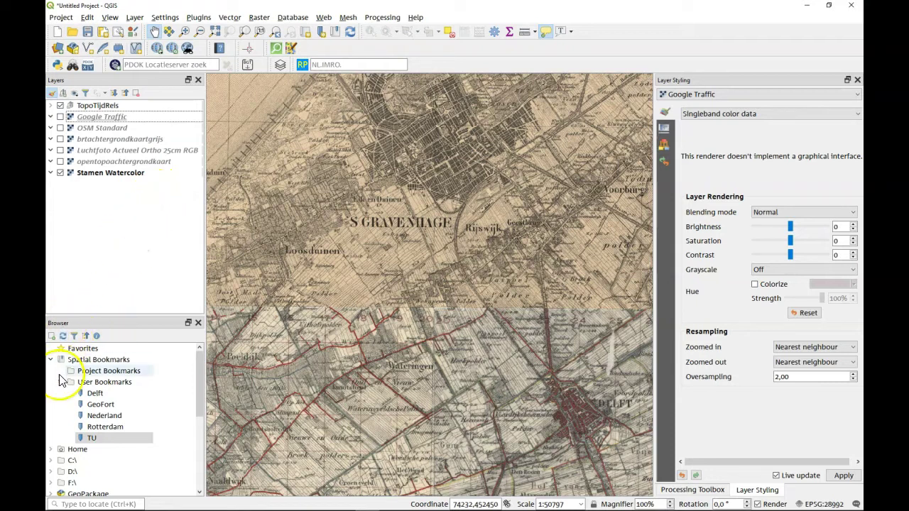
double_click(99, 404)
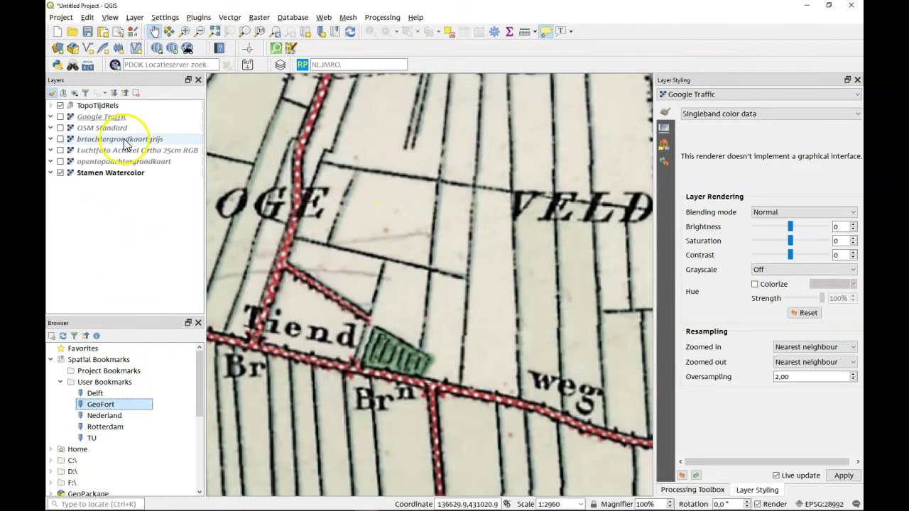
left_click(52, 105)
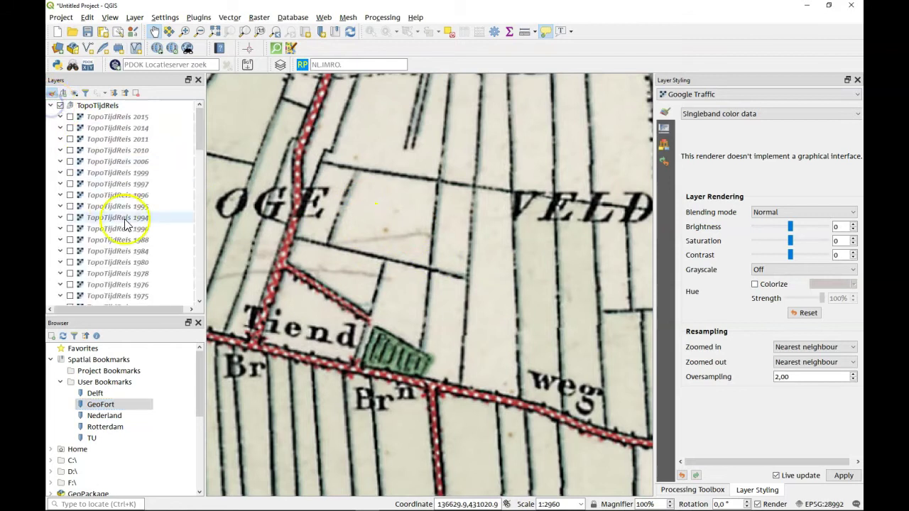
scroll(130, 223, "down", 6)
scroll(132, 232, "down", 4)
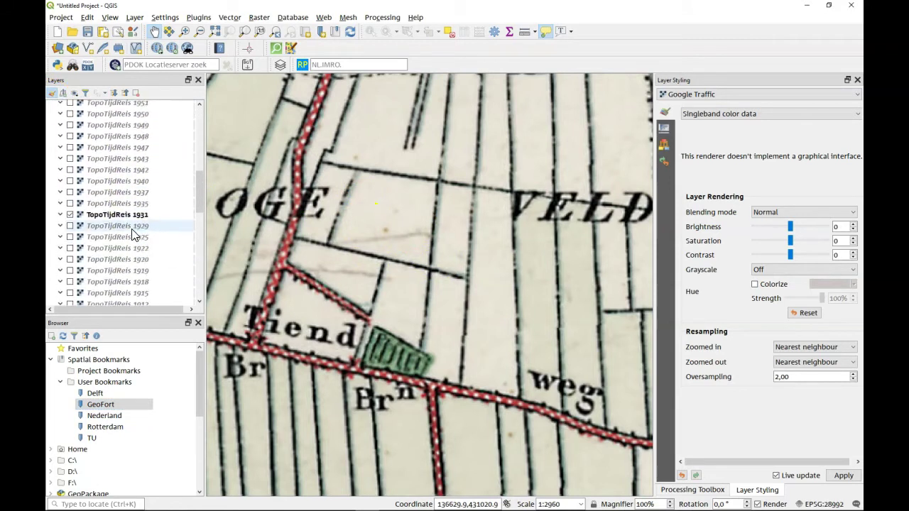
left_click(70, 214)
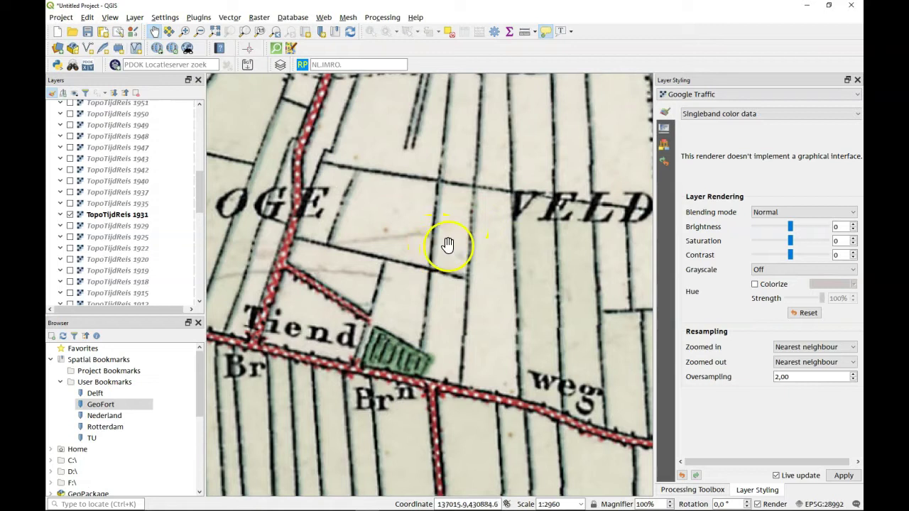
Compare the 1909 and 1900 historic maps, ending with the 1955 map shown
scroll(132, 256, "down", 2)
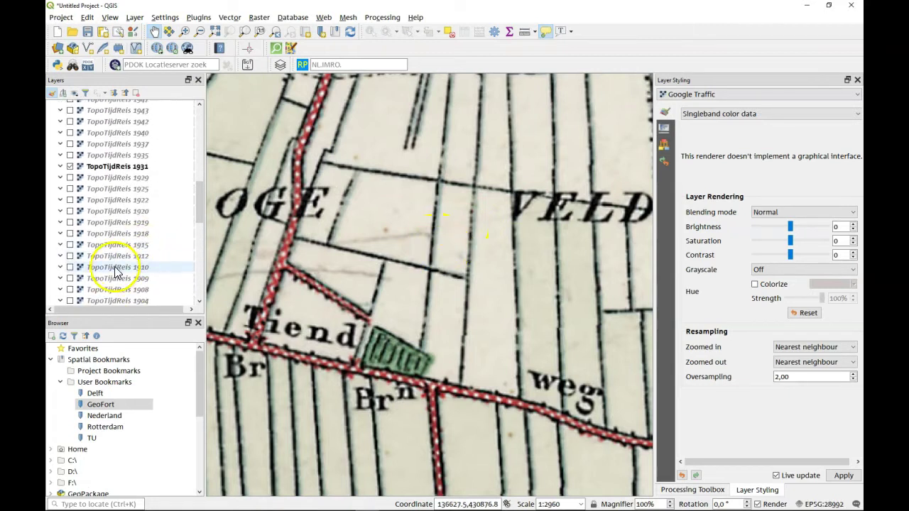
left_click(70, 278)
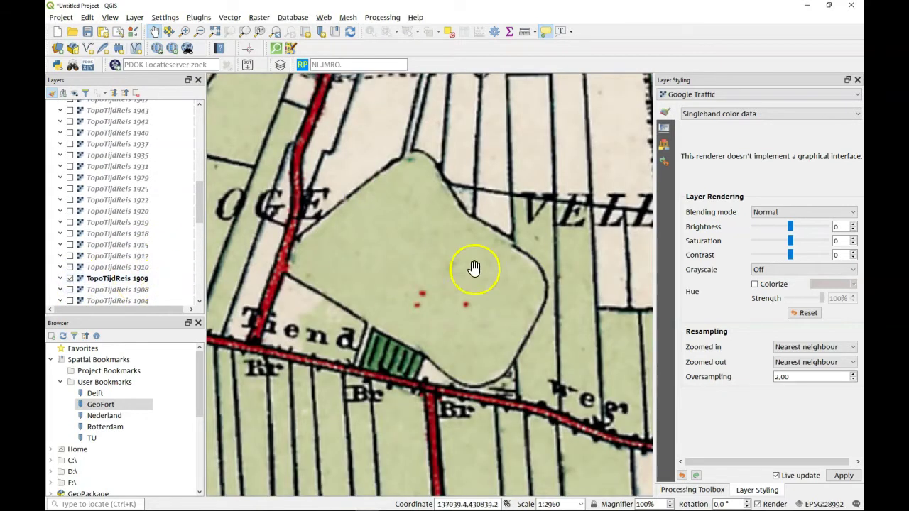
scroll(411, 282, "down", 2)
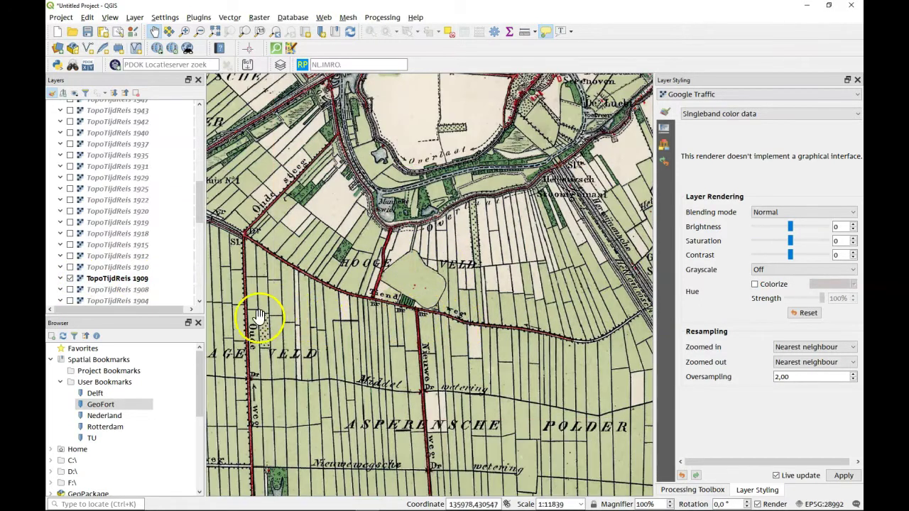
scroll(81, 263, "down", 2)
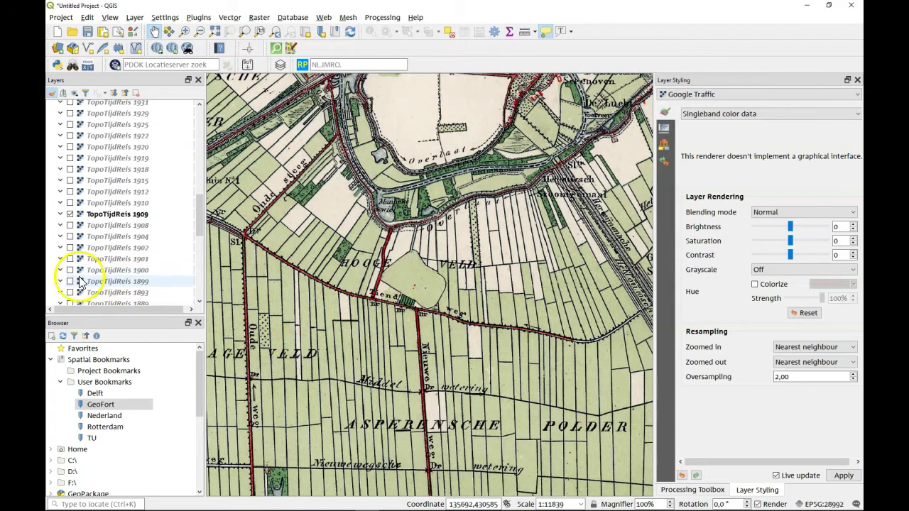
left_click(70, 270)
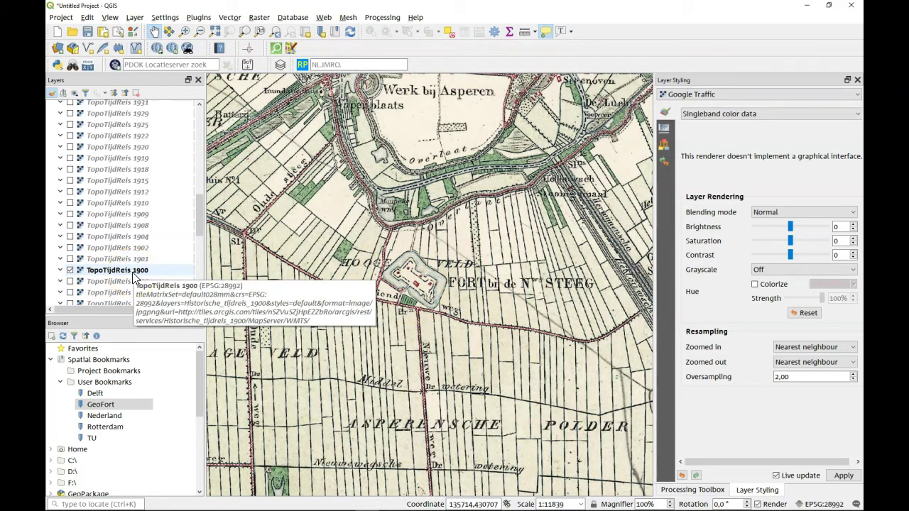
scroll(142, 276, "up", 6)
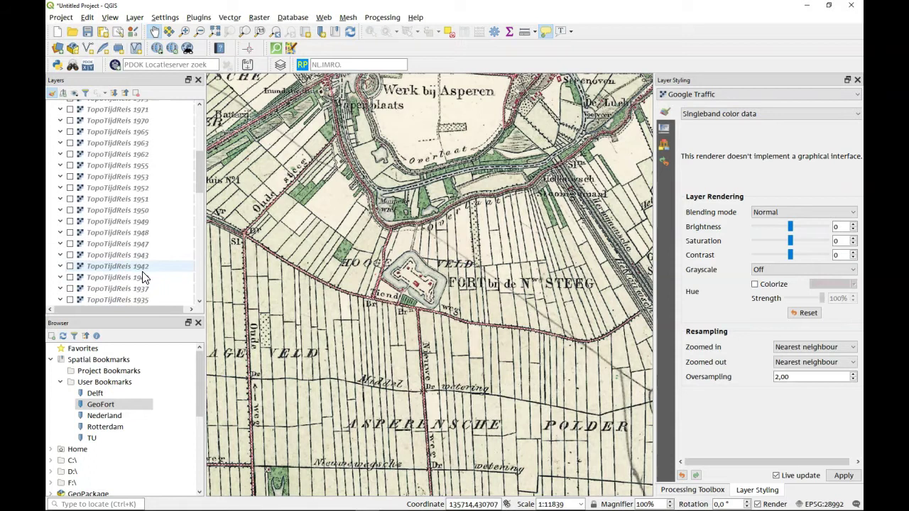
left_click(69, 165)
left_click(419, 369)
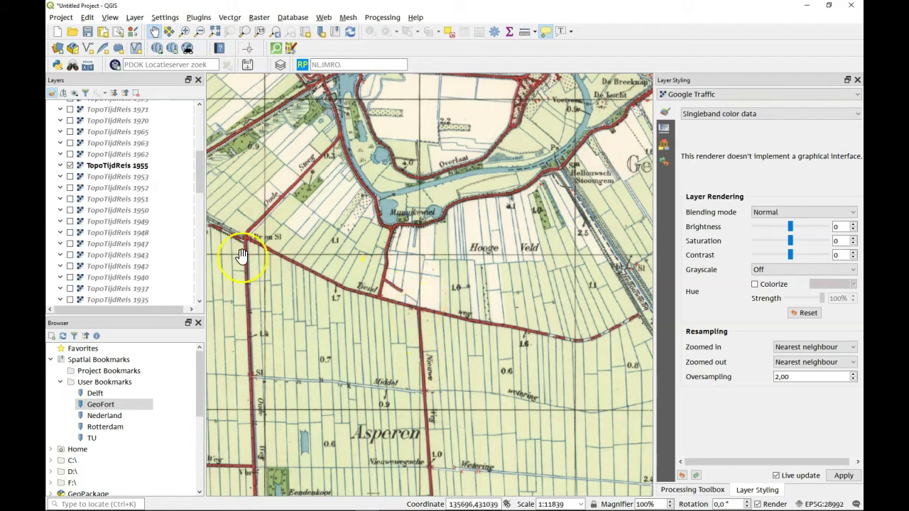
scroll(138, 203, "up", 7)
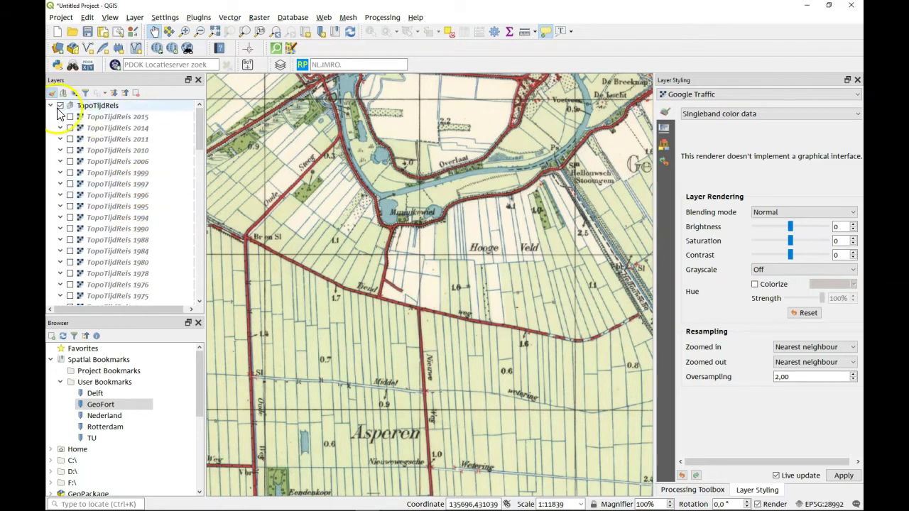
Collapse TopoTijdReis, jump to the Rotterdam bookmark, and toggle the Stamen Watercolor basemap
left_click(51, 106)
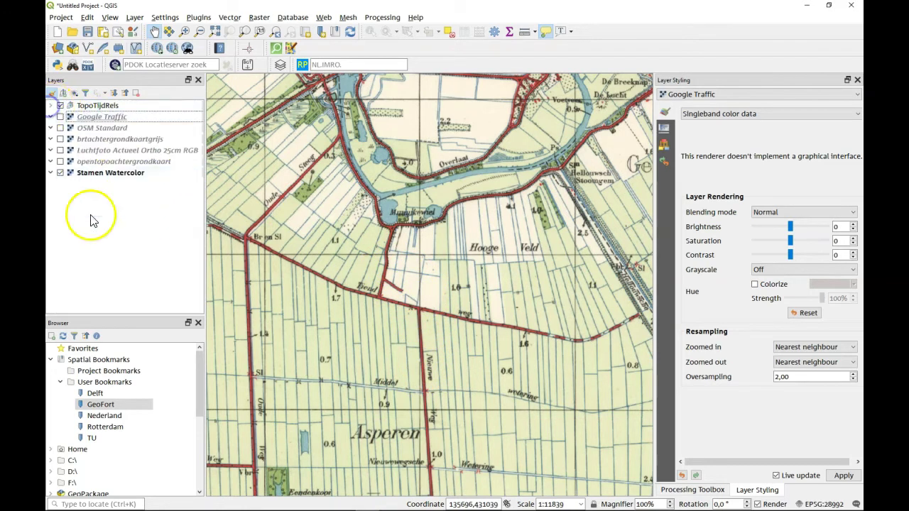
double_click(102, 426)
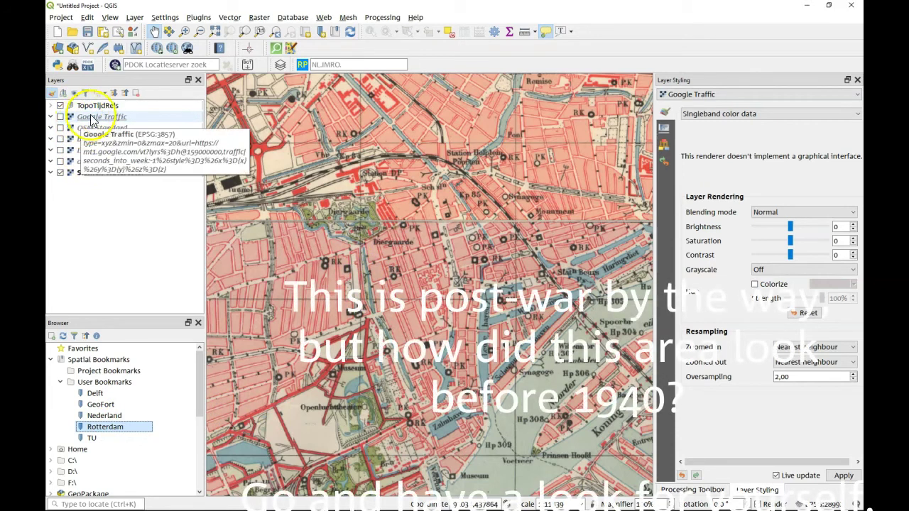
left_click(60, 173)
left_click(106, 210)
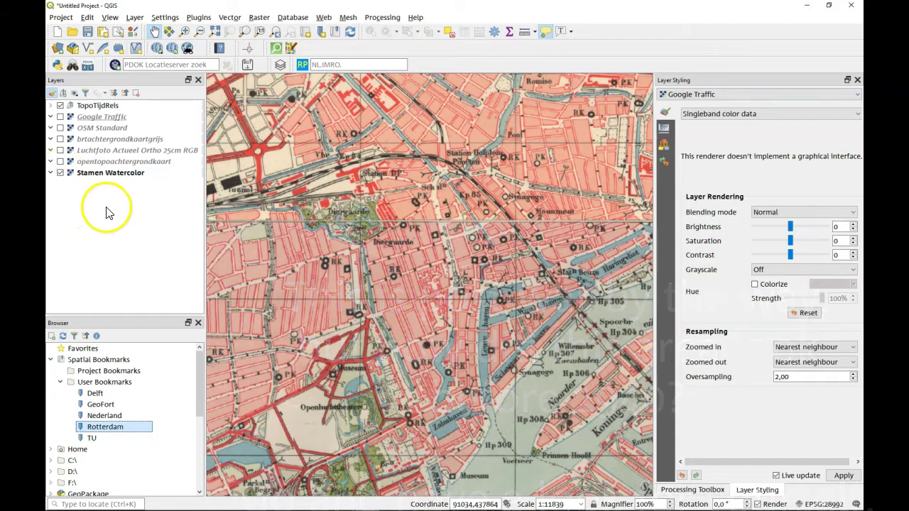